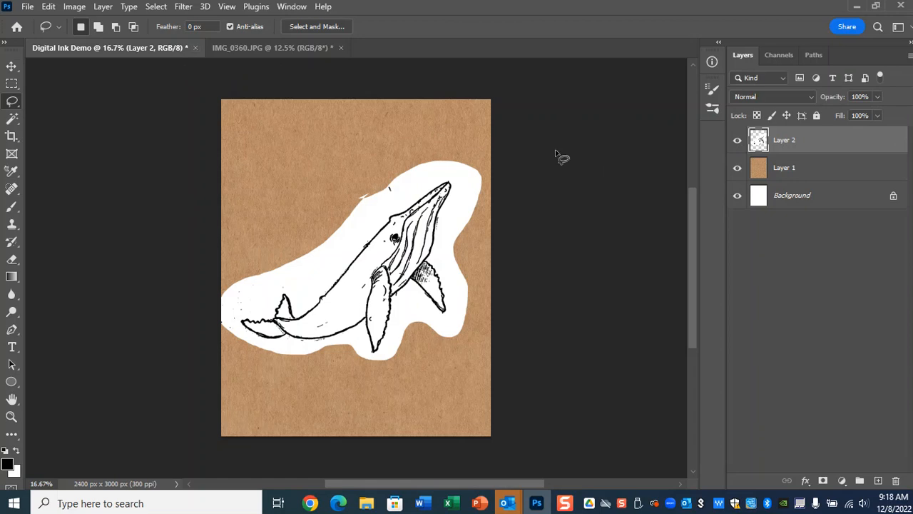
Step: Toggle the visibility of Layer 2 and Layer 1 to examine what each layer contains
click(737, 142)
click(738, 167)
click(737, 168)
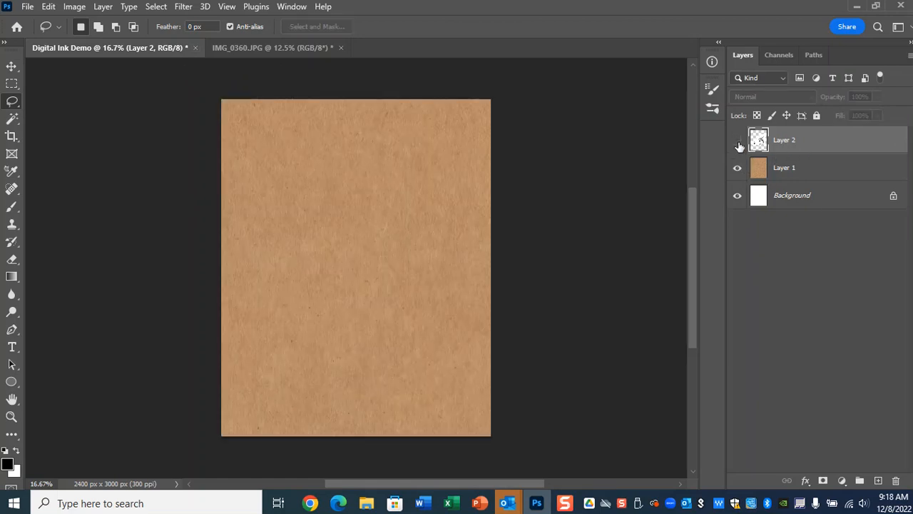
click(737, 140)
Step: Set the blend mode of Layer 2, the whale drawing, to Multiply
click(844, 174)
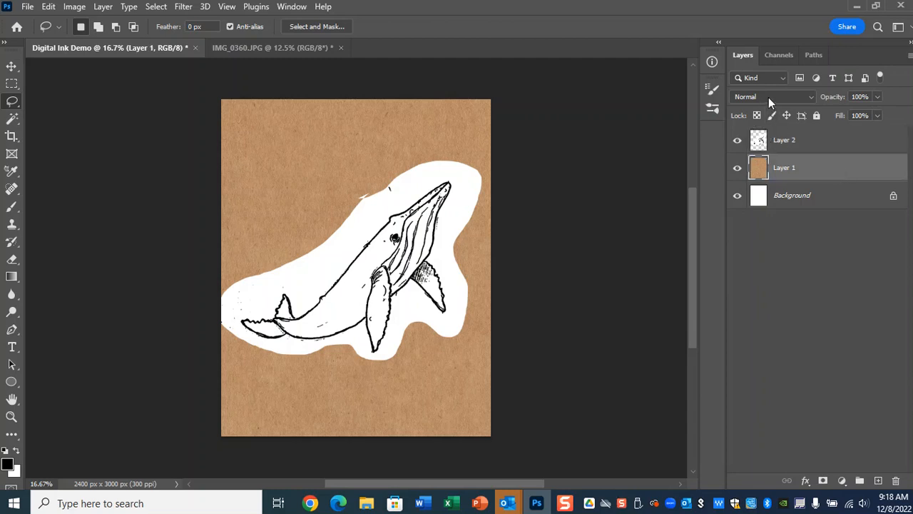
click(788, 143)
click(786, 96)
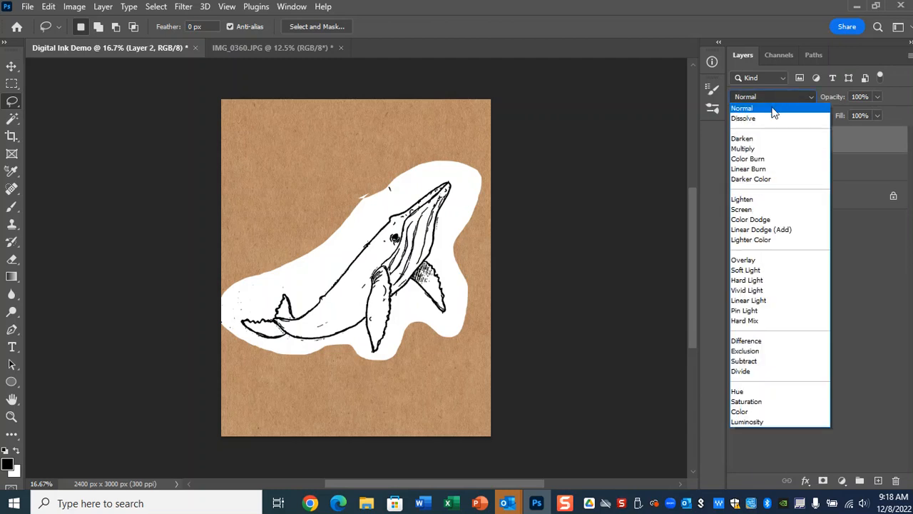
click(762, 149)
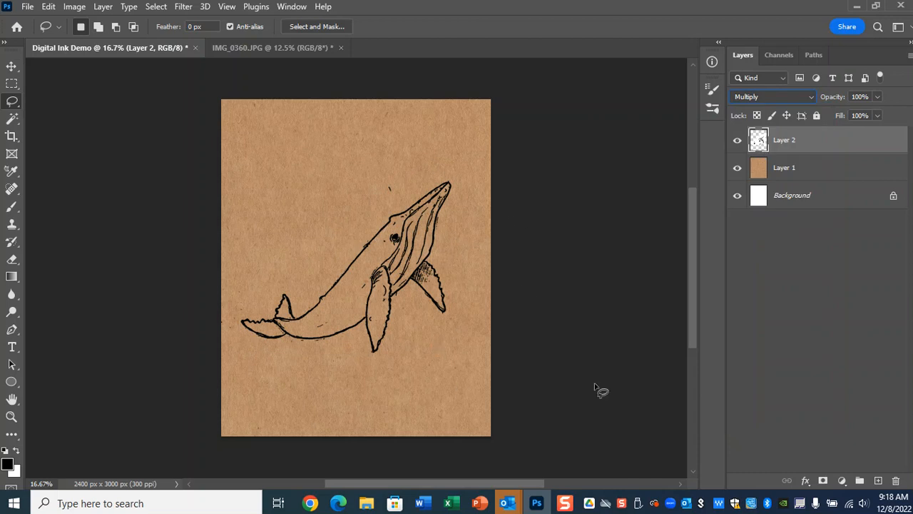
Step: Select the whale's main body and upper jaw on the drawing layer with the Quick Selection tool
key(ctrl+plus)
key(ctrl+plus)
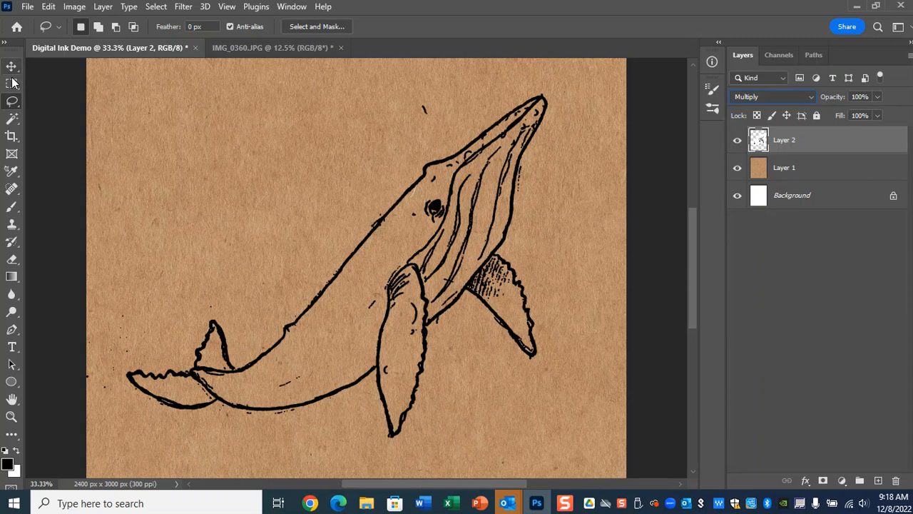
click(12, 120)
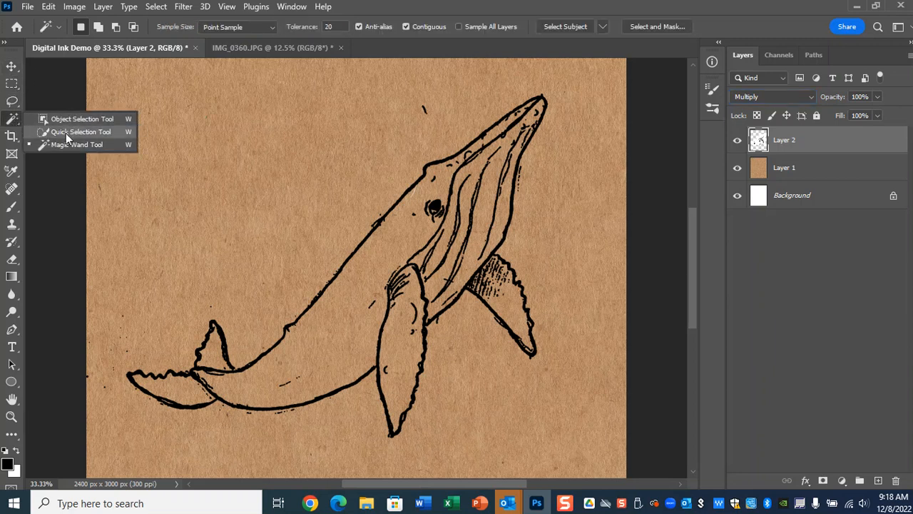
click(66, 133)
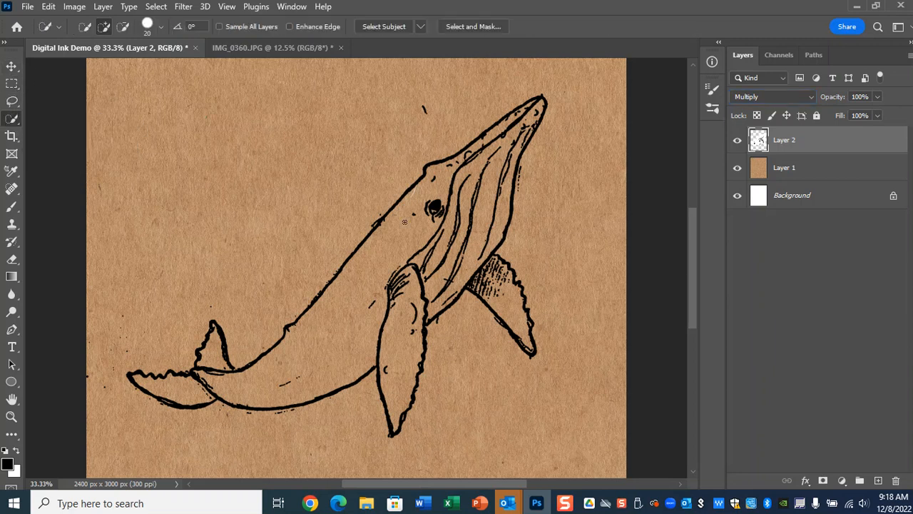
click(738, 142)
click(737, 141)
click(737, 142)
click(738, 141)
click(413, 196)
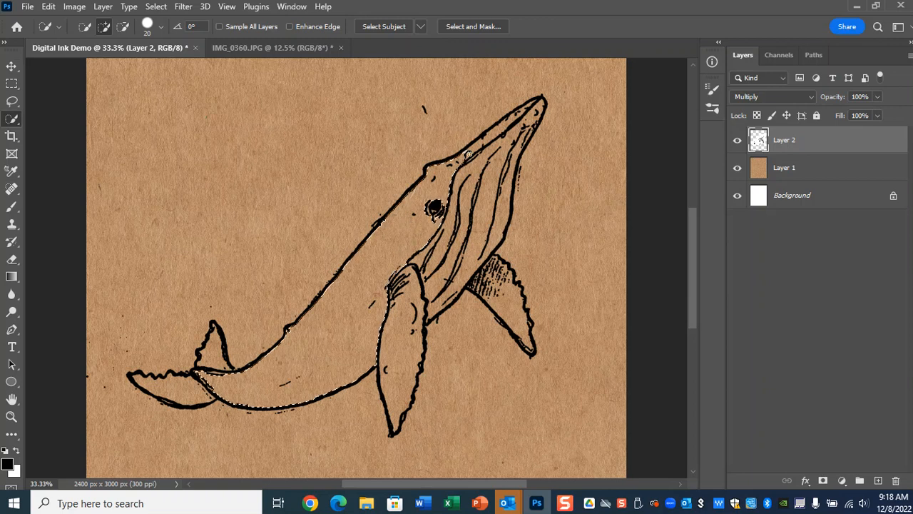
drag(468, 155, 497, 132)
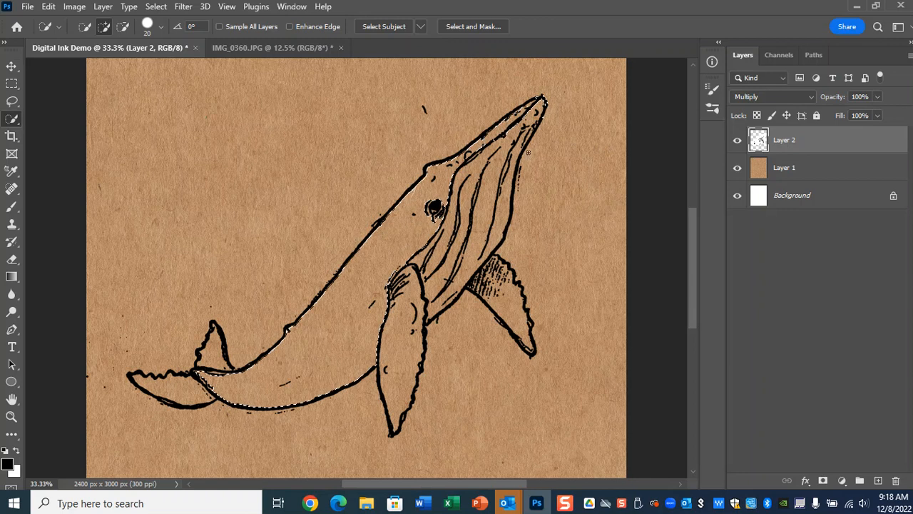
key(alt)
Step: Add a new empty layer and place it directly beneath Layer 2
click(879, 481)
drag(786, 142, 788, 186)
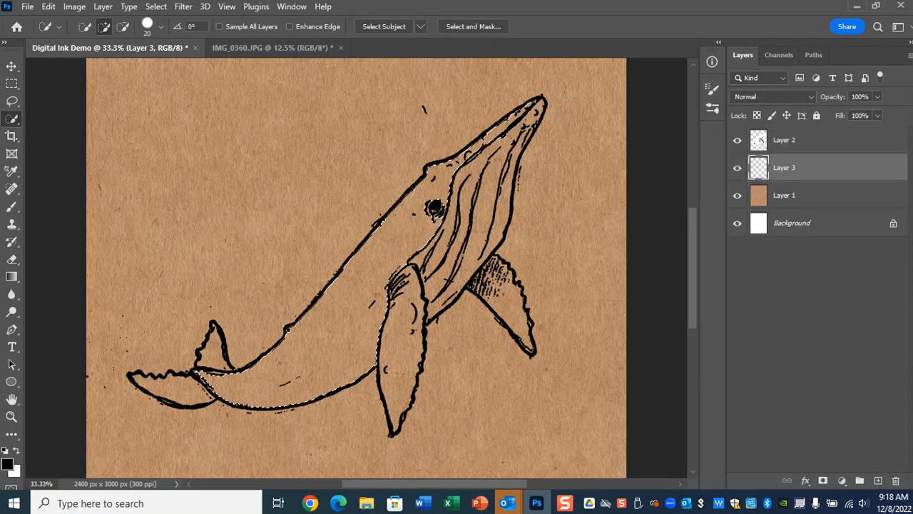
Step: Set the foreground color to a light blue with a hue of 198°
click(8, 464)
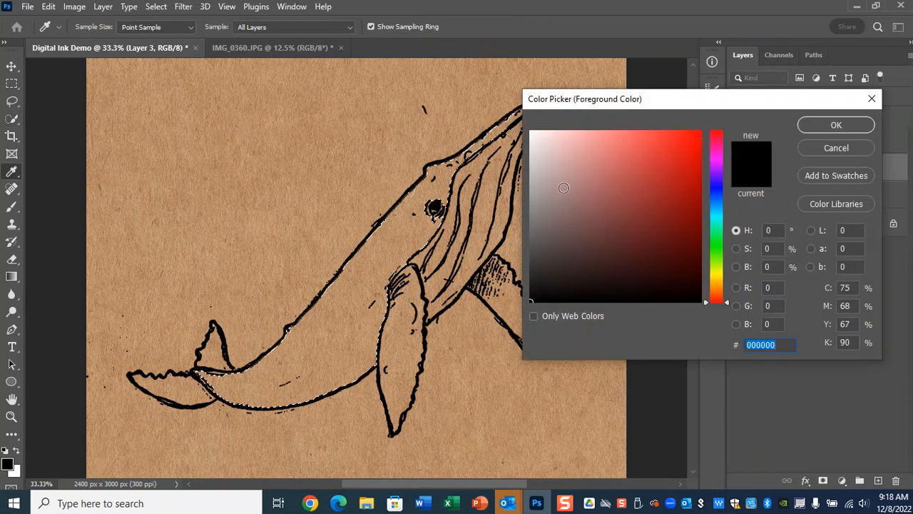
click(546, 197)
drag(719, 190, 707, 191)
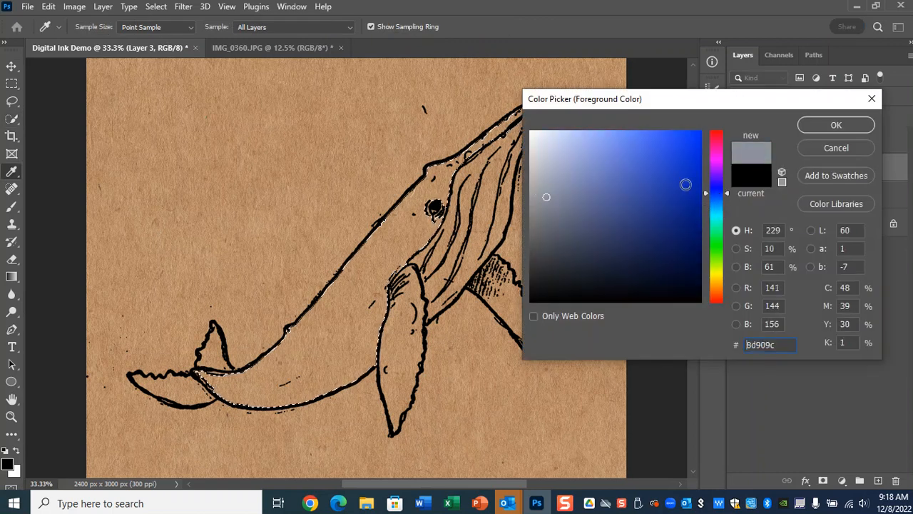
click(721, 208)
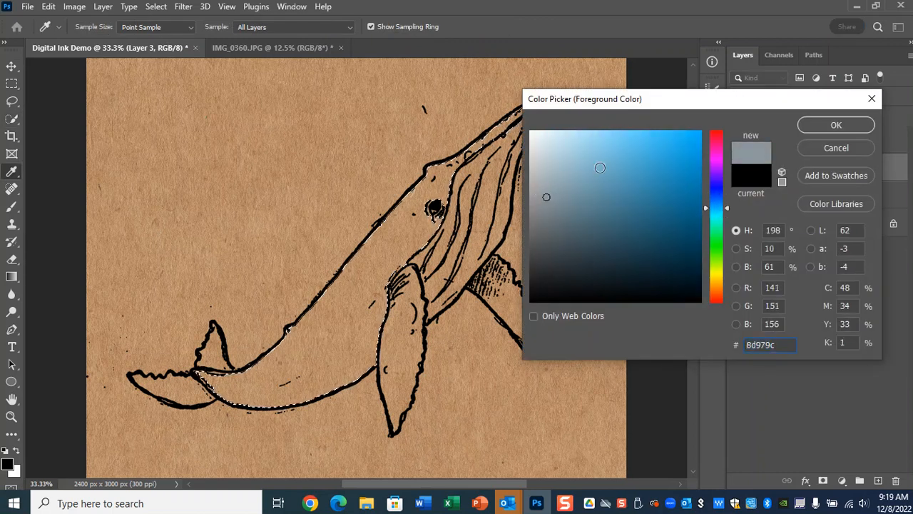
click(581, 151)
click(818, 128)
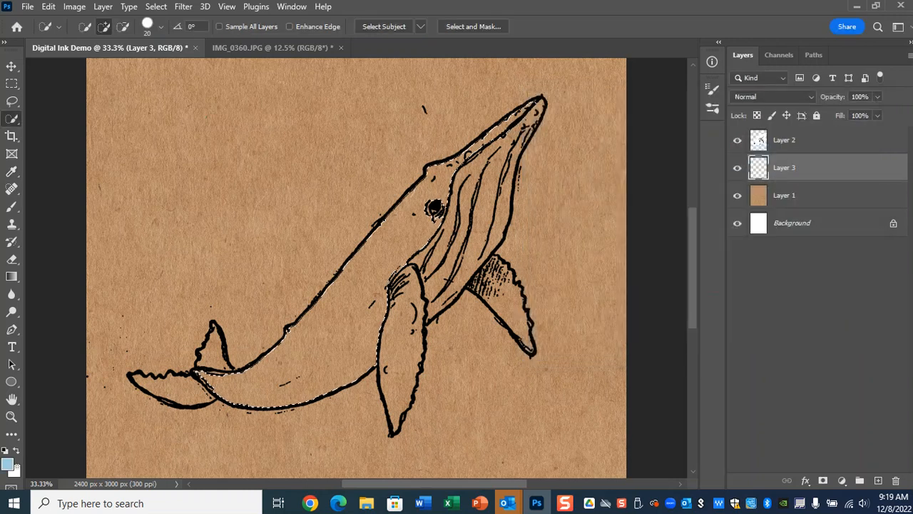
Step: Paint the selected whale body light blue on Layer 3 with the Kyle's Paintbox - French Point Small brush at 150 px
click(12, 207)
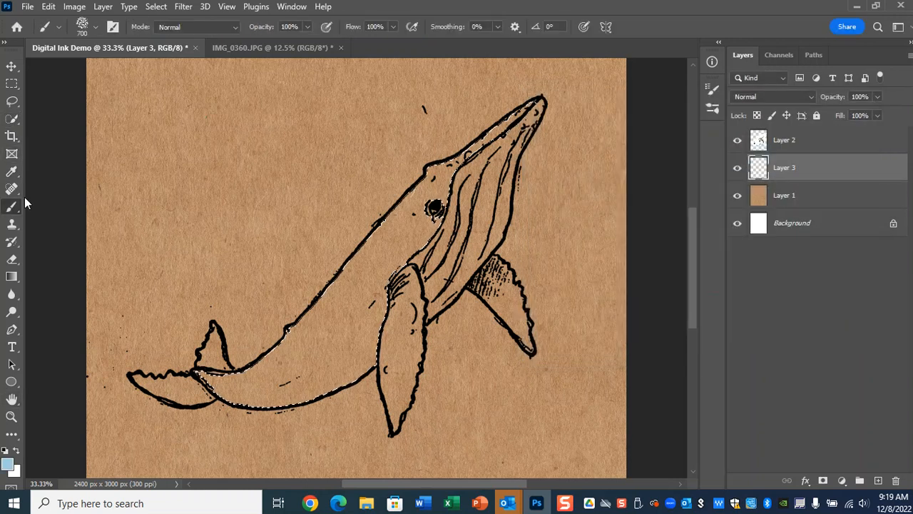
click(95, 27)
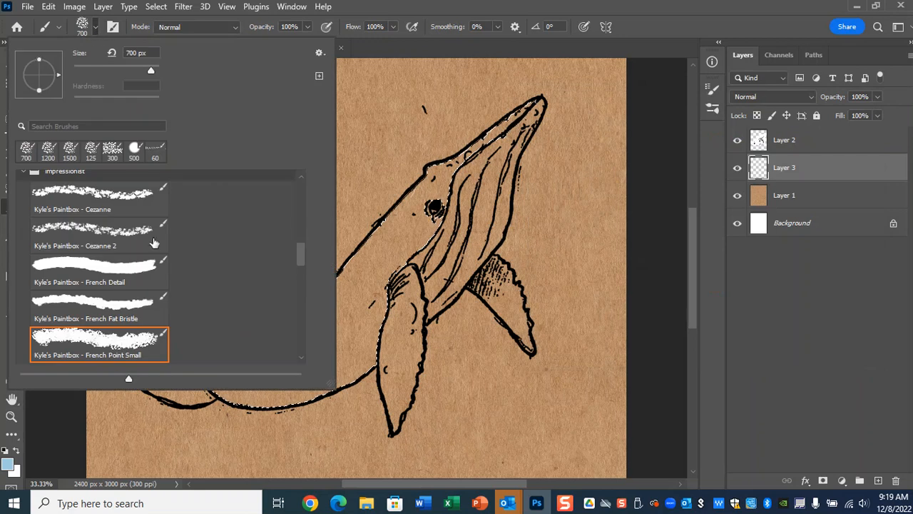
click(114, 346)
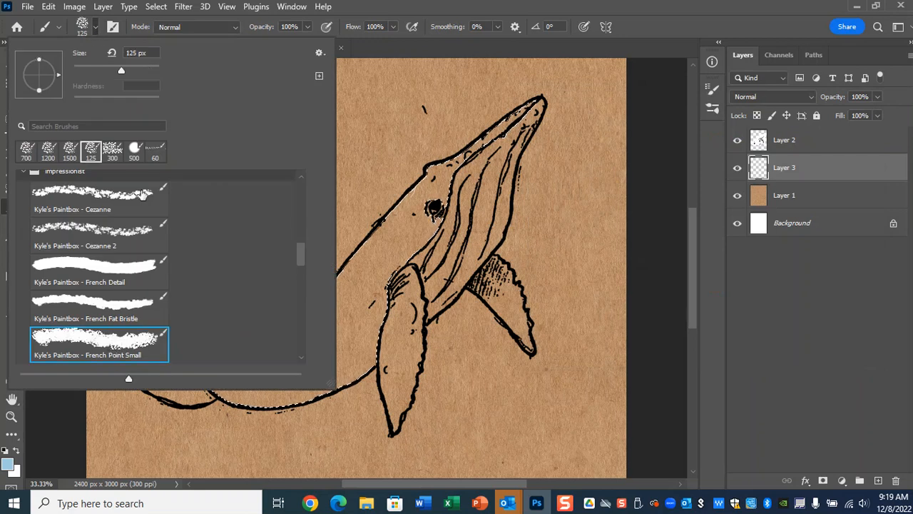
click(97, 26)
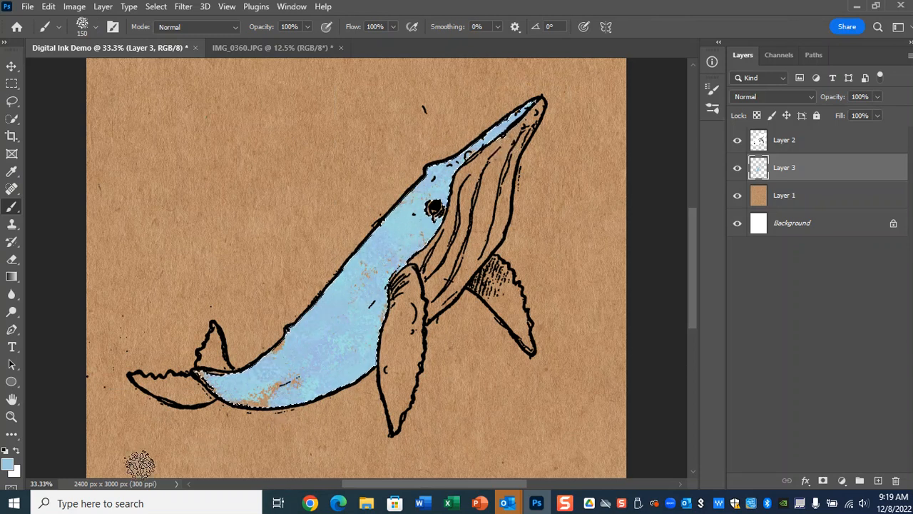
Step: Change the foreground color to 78bfdd and paint darker patches on the lower part of the whale's body
click(9, 464)
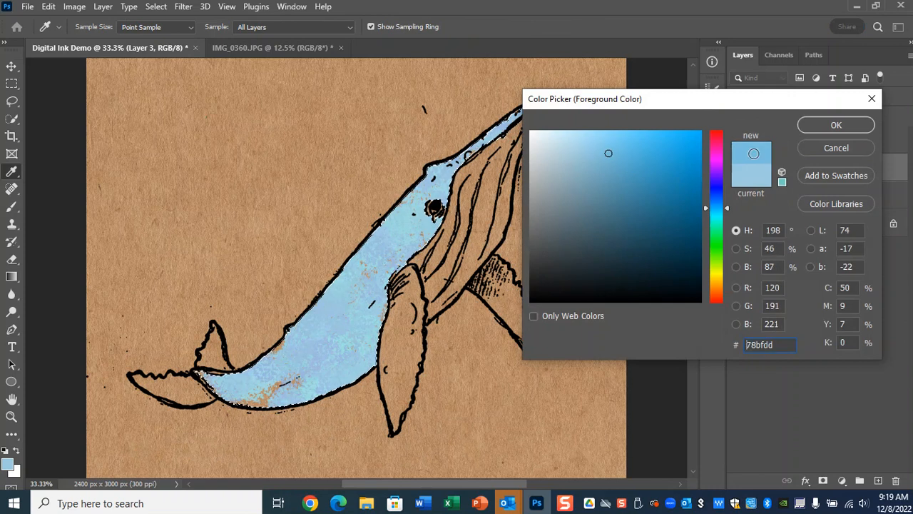
click(836, 125)
drag(275, 385, 294, 387)
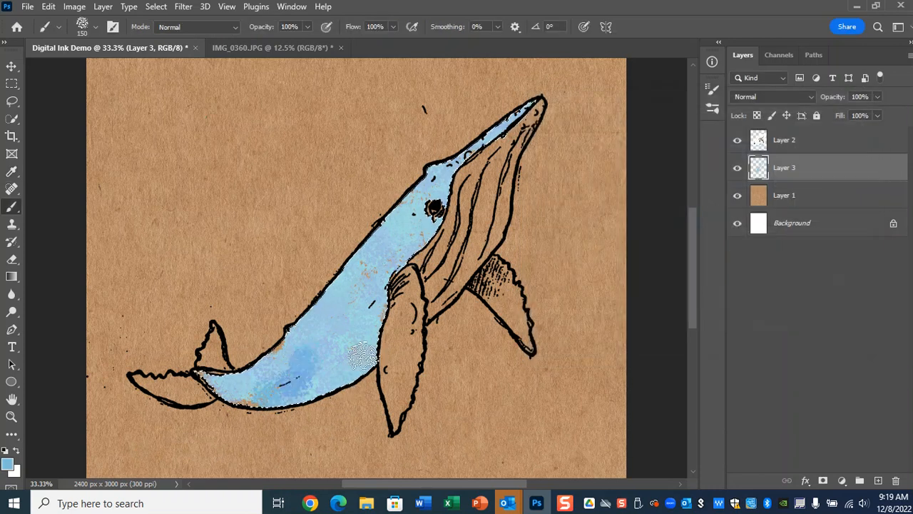
drag(372, 348, 352, 343)
Step: Paint darker blue texture along the whale's body with the Kyle's Paintbox - Cezanne 2 brush at 250 px
click(91, 28)
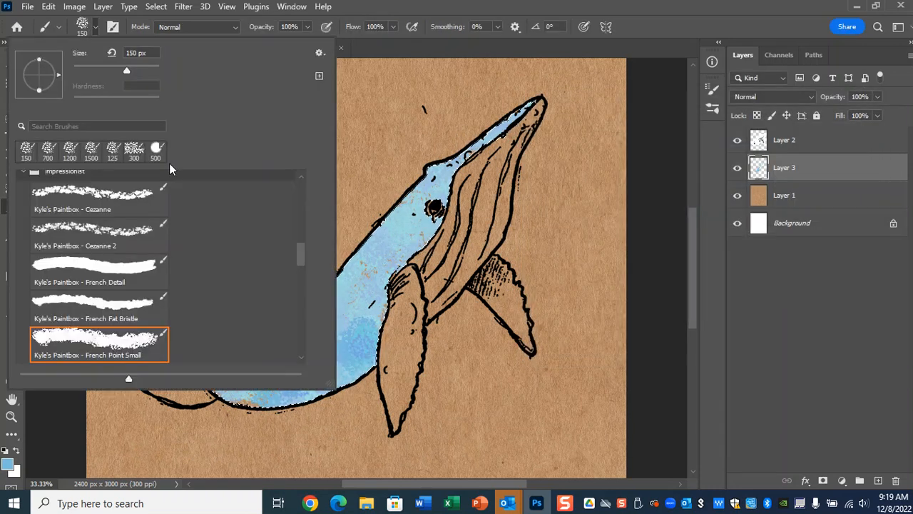
click(113, 229)
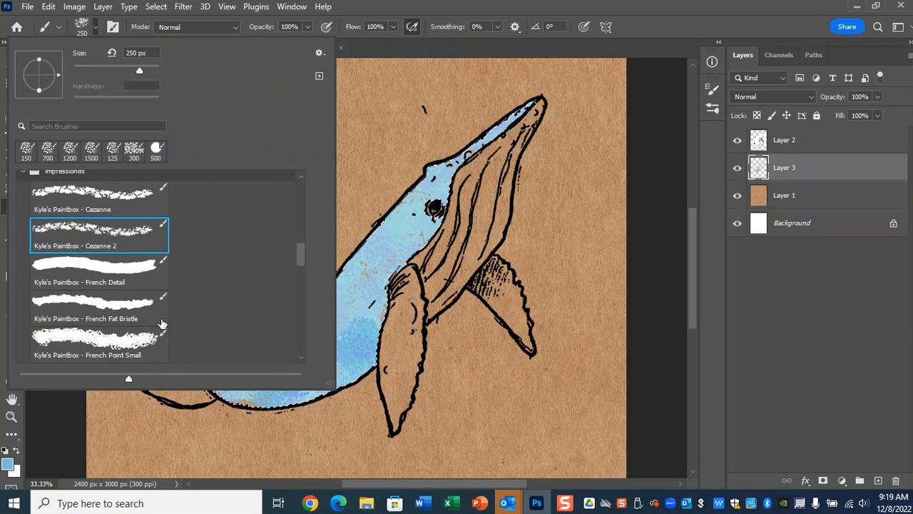
click(96, 27)
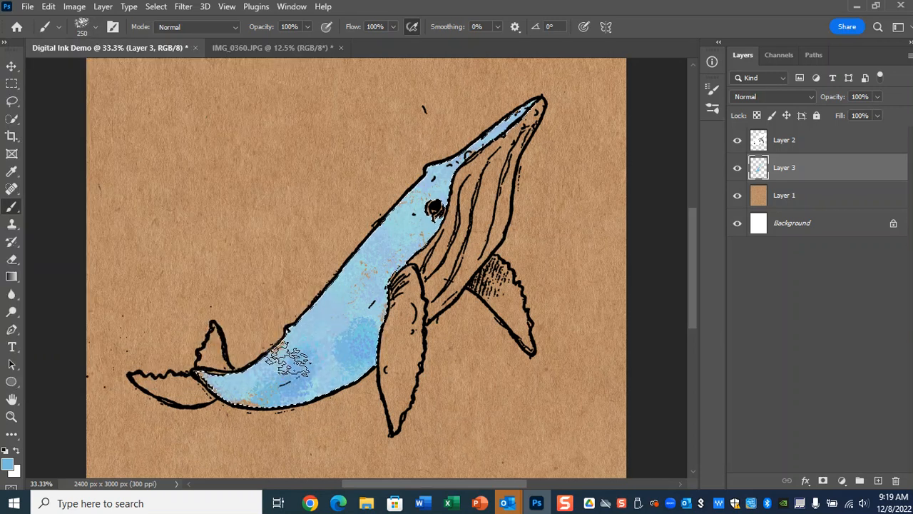
click(8, 464)
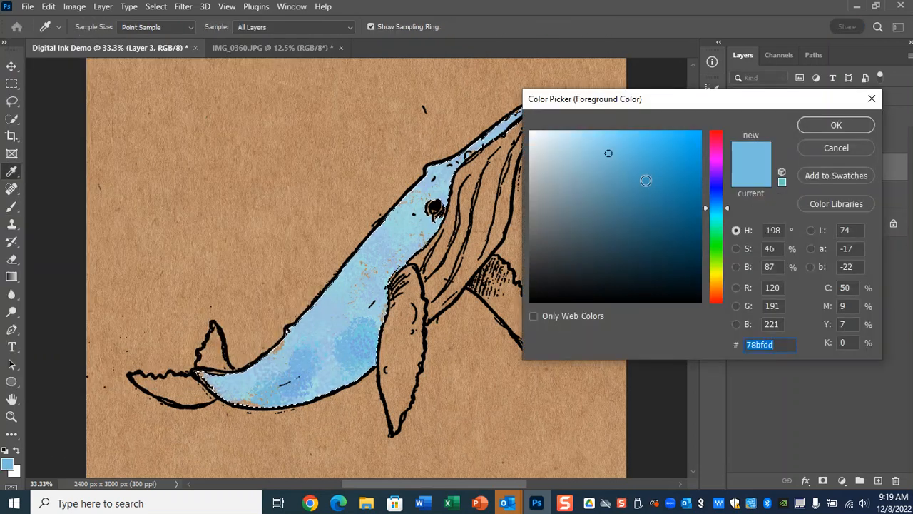
click(645, 180)
click(836, 125)
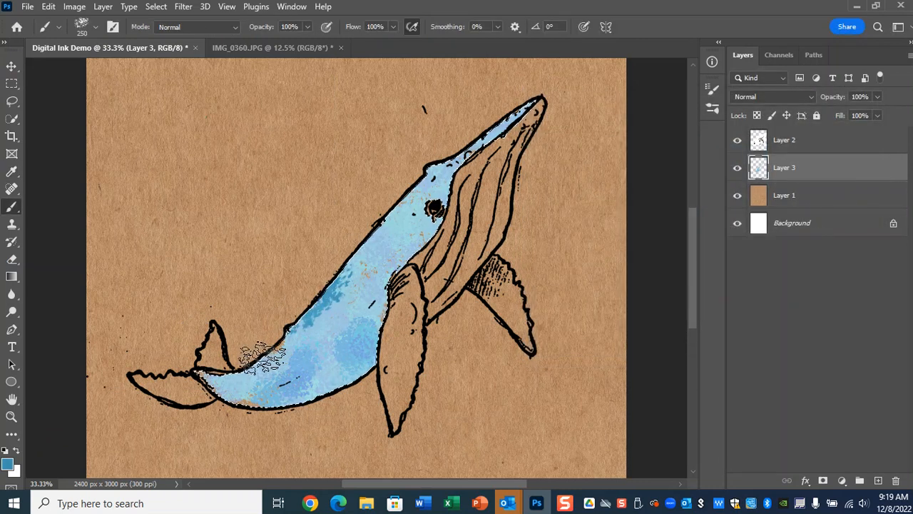
mouse_move(325, 385)
mouse_down()
mouse_move(352, 366)
mouse_move(477, 171)
mouse_up()
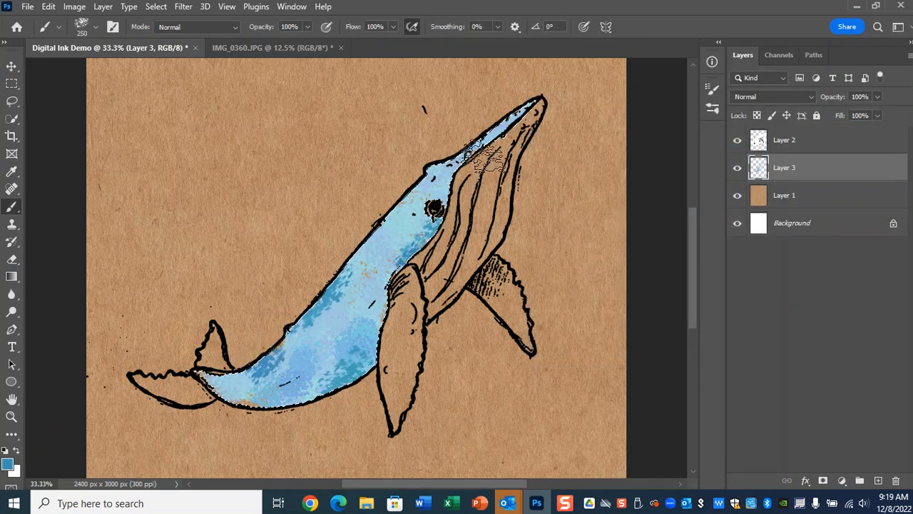
mouse_move(257, 413)
mouse_down()
mouse_move(295, 335)
mouse_move(370, 262)
mouse_up()
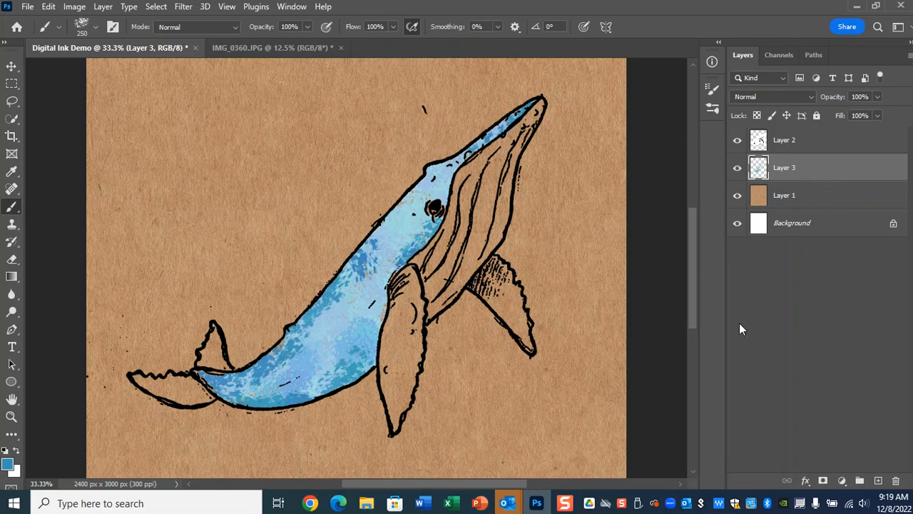
click(761, 143)
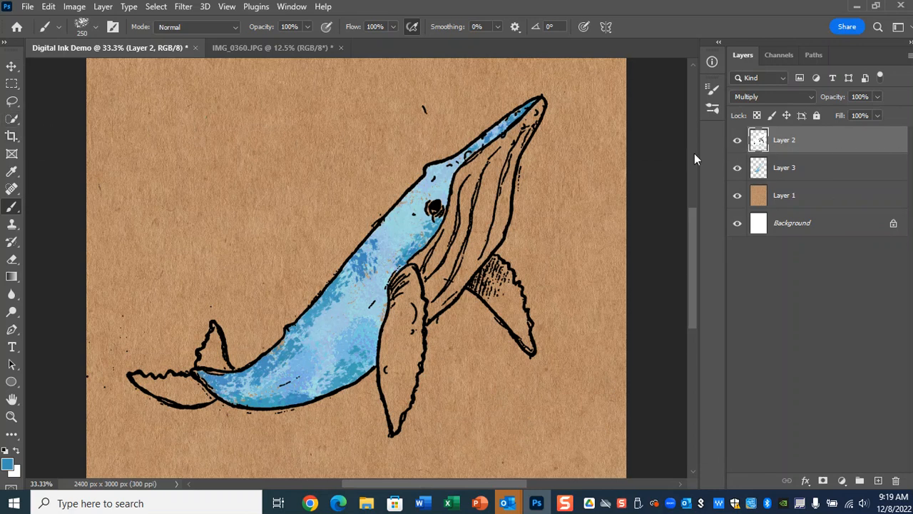
click(878, 480)
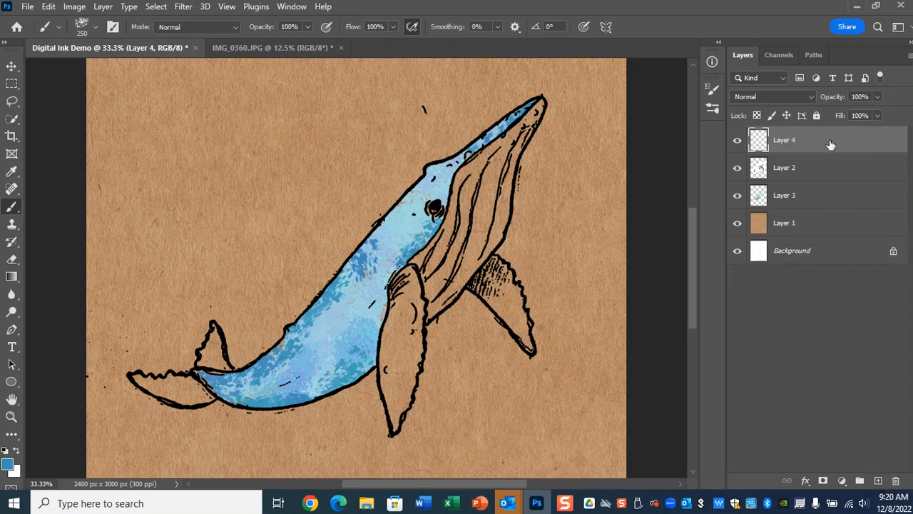
drag(832, 146, 896, 480)
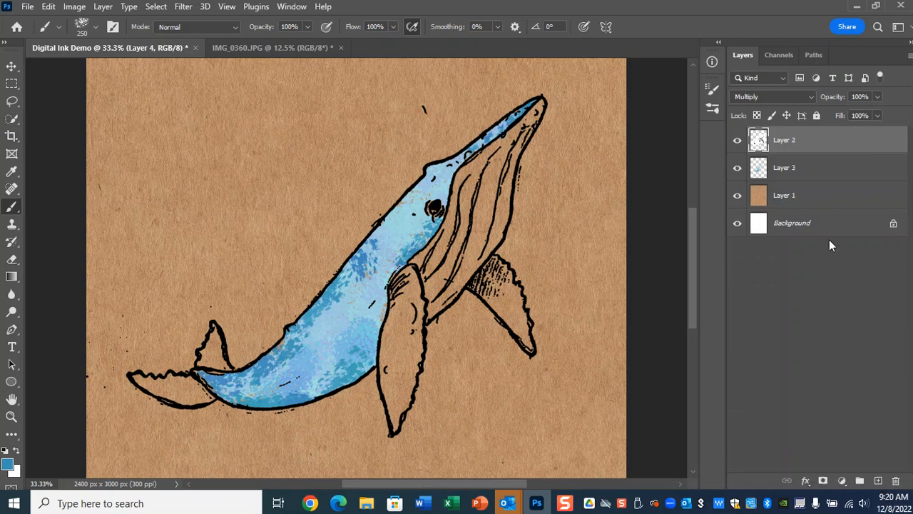
Step: Rename Layer 2 as "Drawing Original"
double_click(790, 141)
text(Drawing Original)
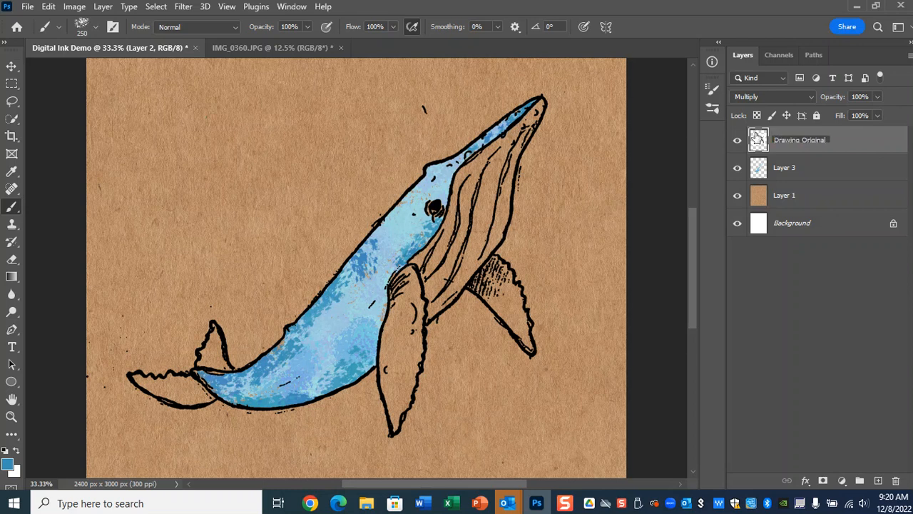
key(Return)
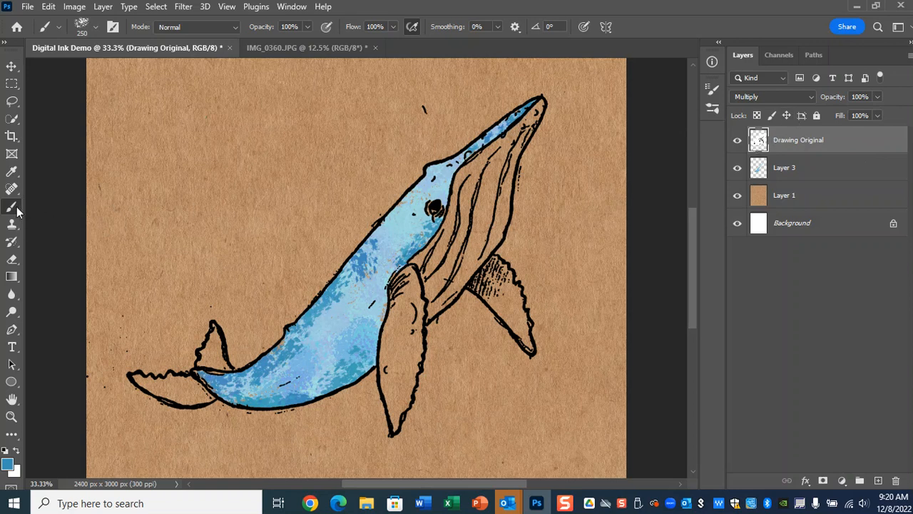
Step: Select the whale's entire grooved throat area, including its line work, with the Quick Selection tool on the Drawing Original layer
click(13, 120)
click(490, 165)
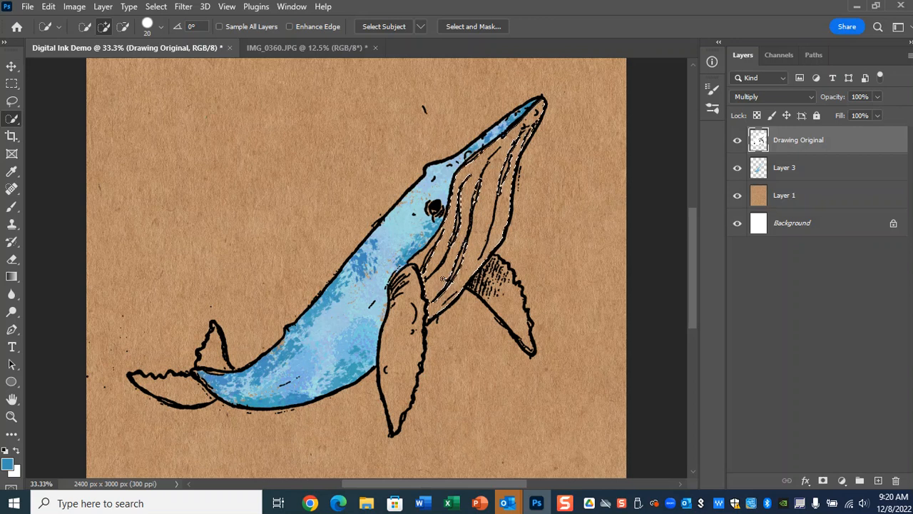
key(ctrl+plus)
key(ctrl+plus)
drag(522, 261, 424, 325)
drag(533, 296, 472, 336)
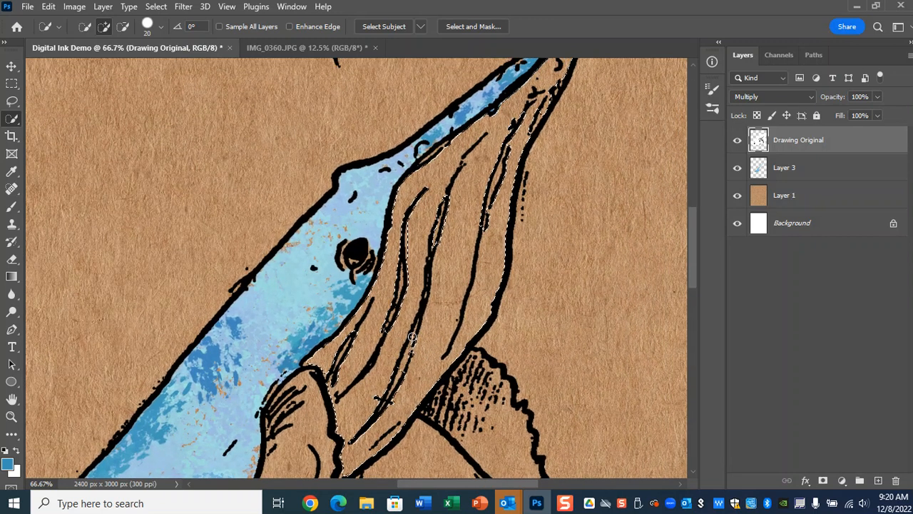
drag(407, 288, 406, 271)
drag(434, 200, 468, 157)
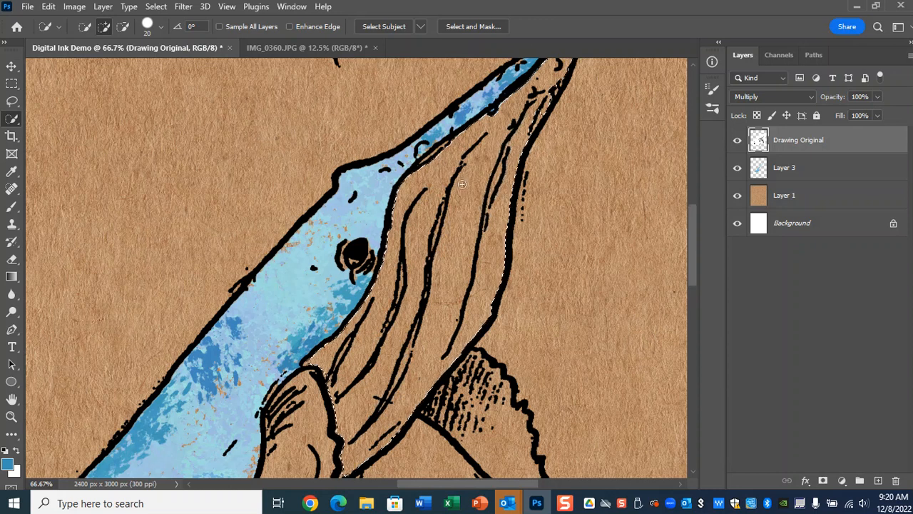
Step: Refine the throat selection by extending it along the jaw up to its tip and subtracting the front flipper's outline
scroll(520, 176, up, 3)
mouse_move(548, 189)
mouse_down()
mouse_move(563, 162)
mouse_move(536, 218)
mouse_up()
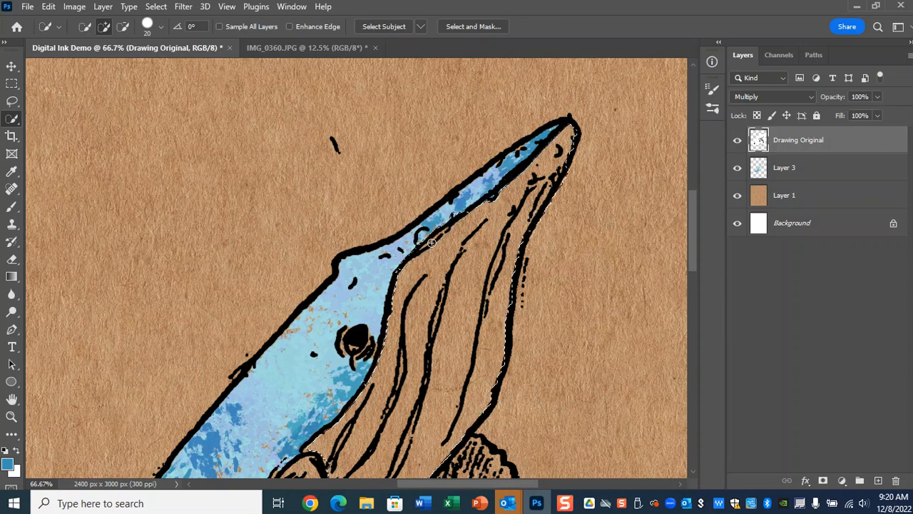
scroll(344, 400, down, 3)
scroll(344, 400, down, 1)
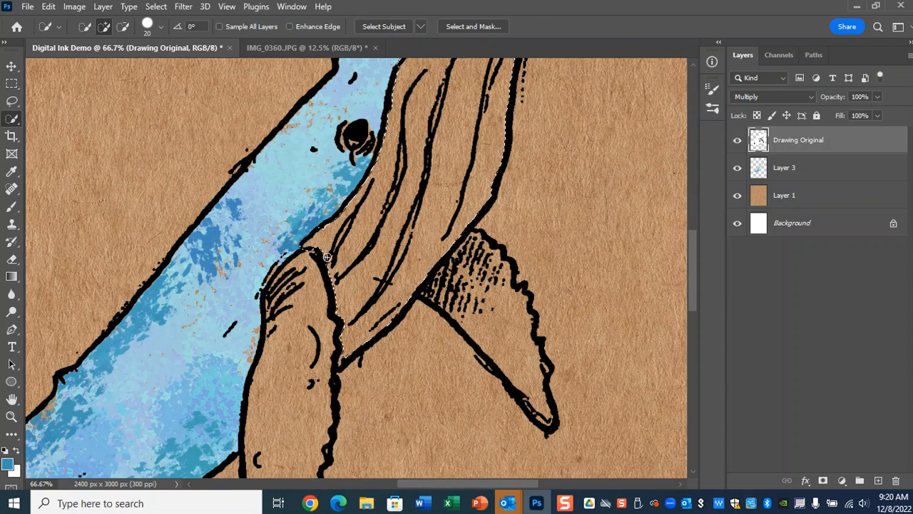
click(342, 367)
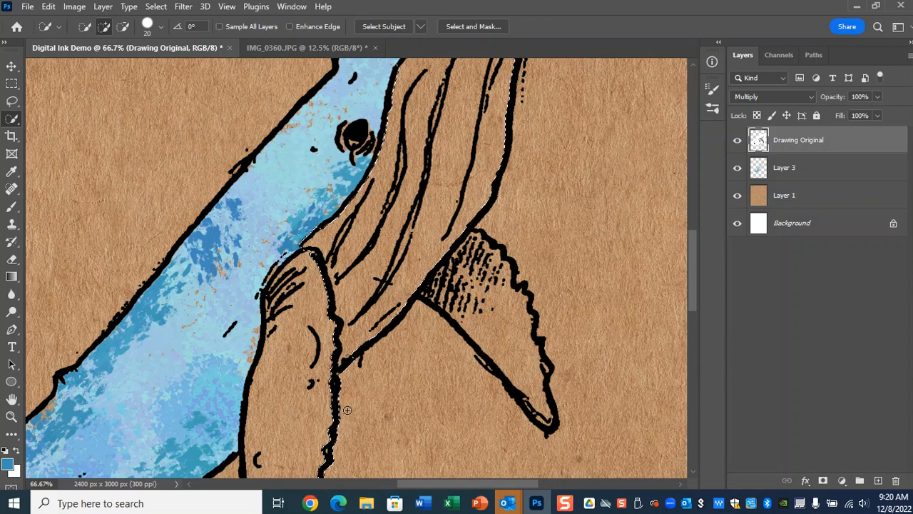
key(alt)
drag(336, 389, 328, 446)
scroll(377, 422, down, 5)
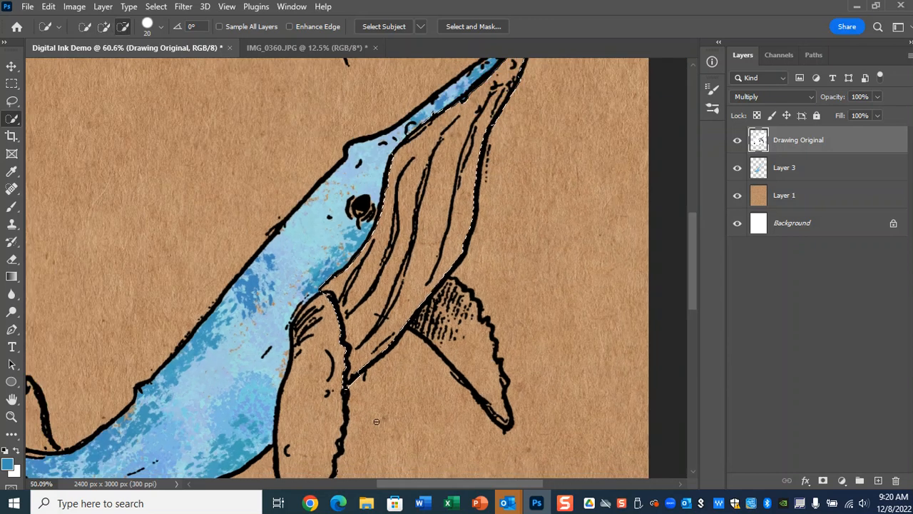
scroll(509, 386, down, 1)
scroll(509, 386, down, 1)
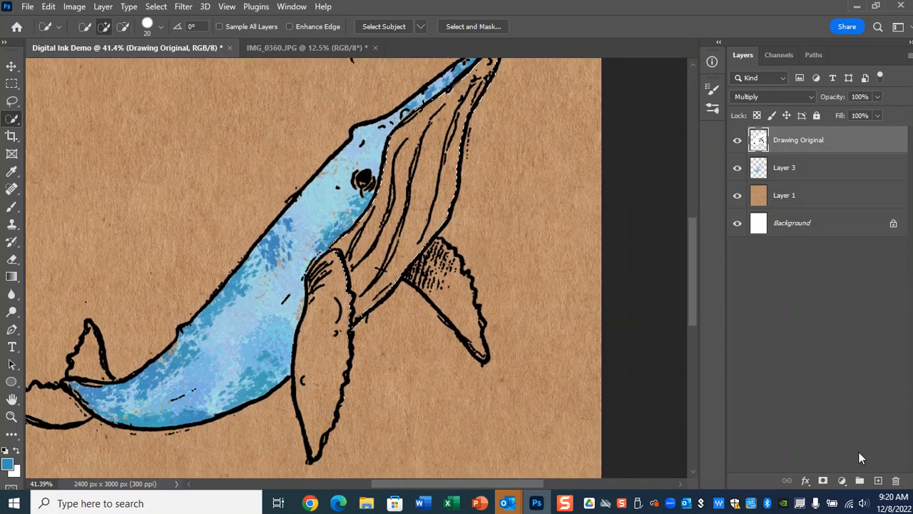
Step: Create a layer beneath Drawing Original and paint the throat selection gray 878c8e with the textured brush at 250 px
click(880, 481)
drag(811, 147, 803, 179)
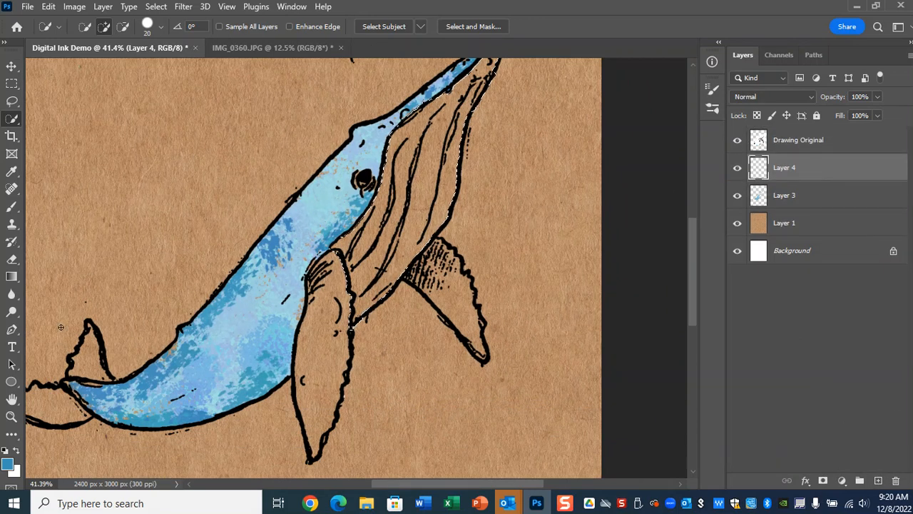
click(9, 465)
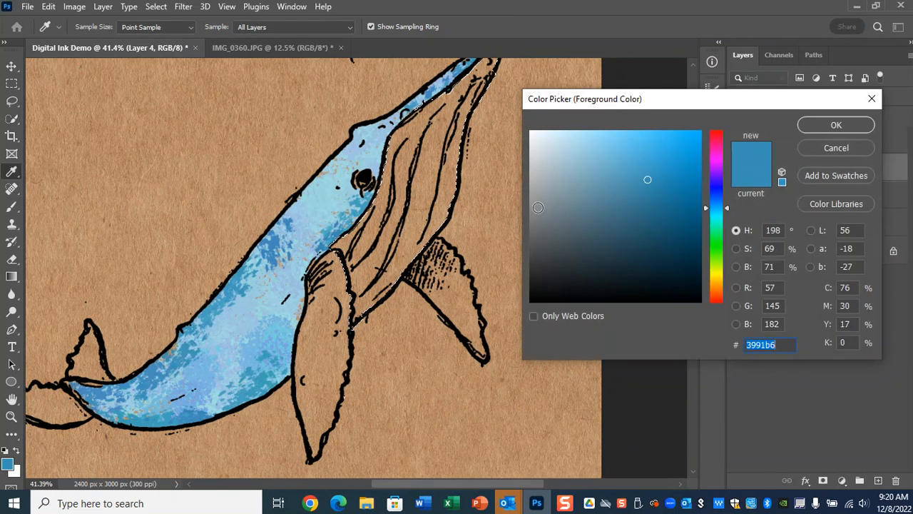
click(537, 212)
click(836, 125)
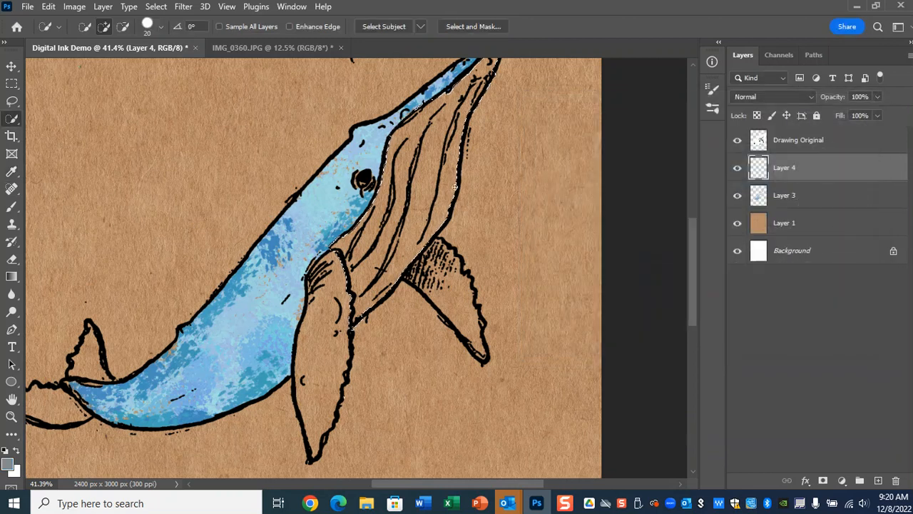
key(b)
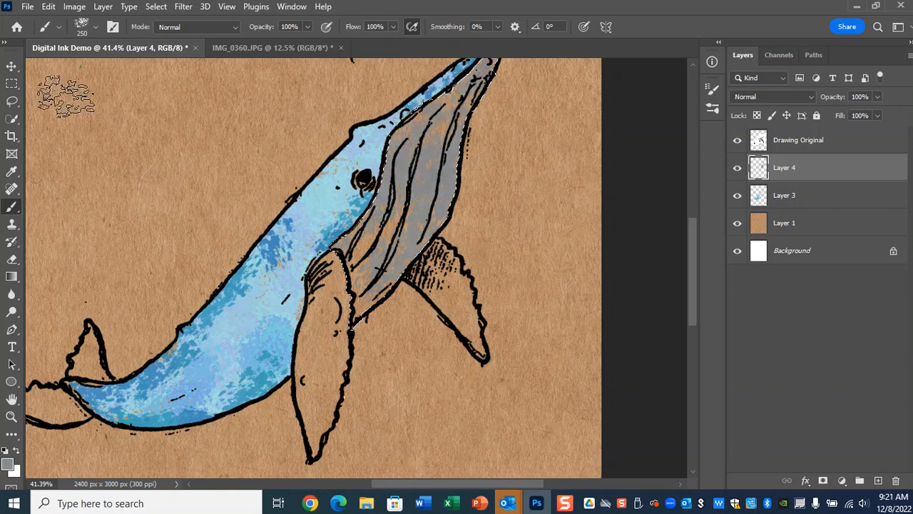
Step: Switch to the Kyle's Paintbox - Monet brush at 296 px and fill more of the throat with gray
click(95, 26)
scroll(187, 284, down, 10)
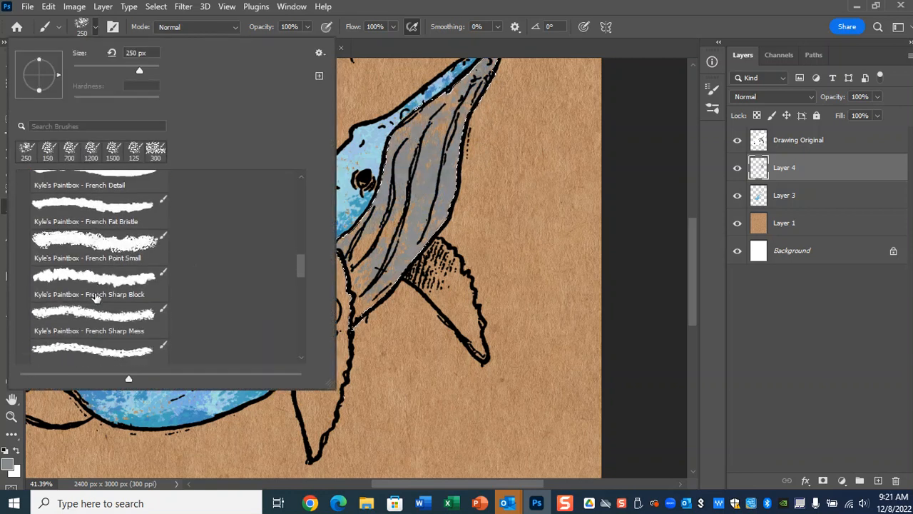
click(114, 307)
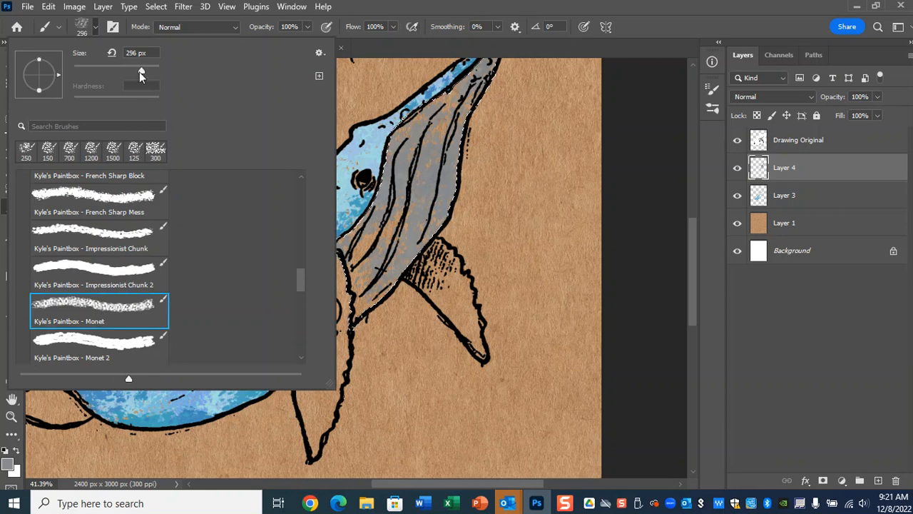
key(Return)
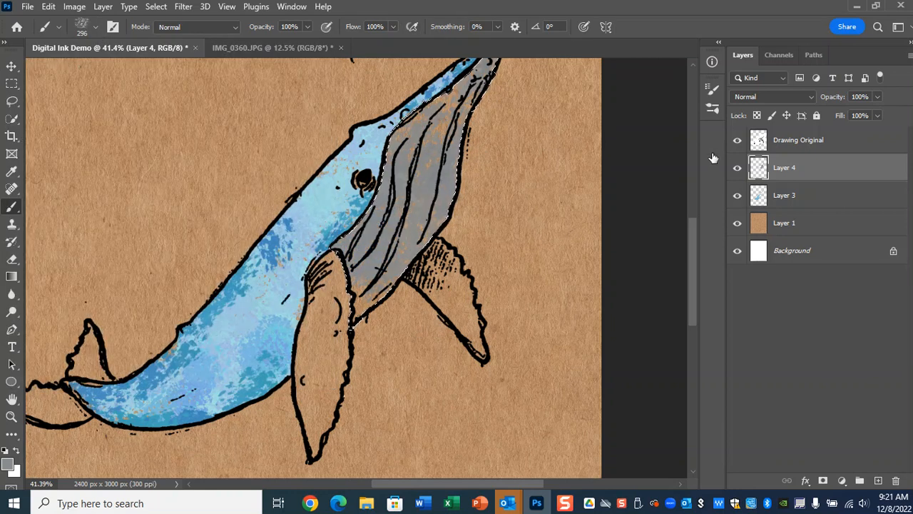
Step: Change the foreground color to 6e797d and paint darker gray over the throat up to the jaw tip, with the brush at 150 px
click(9, 465)
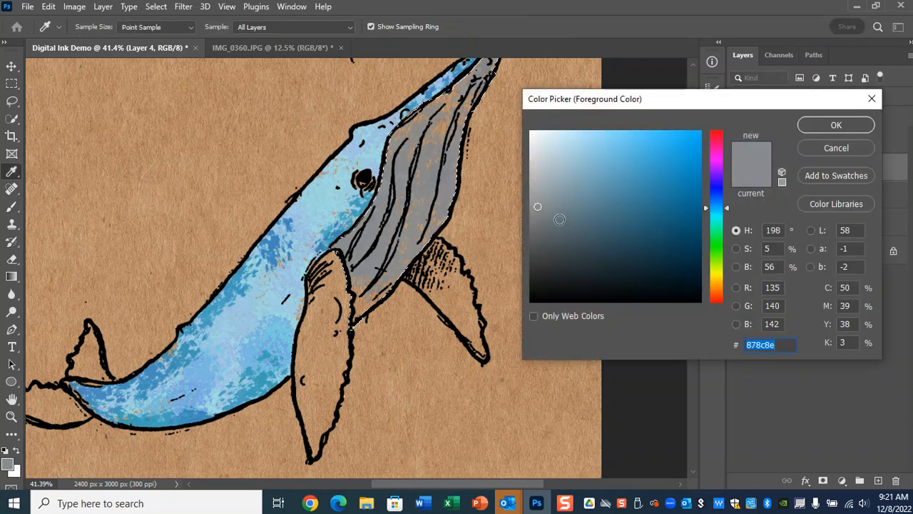
click(550, 218)
click(836, 125)
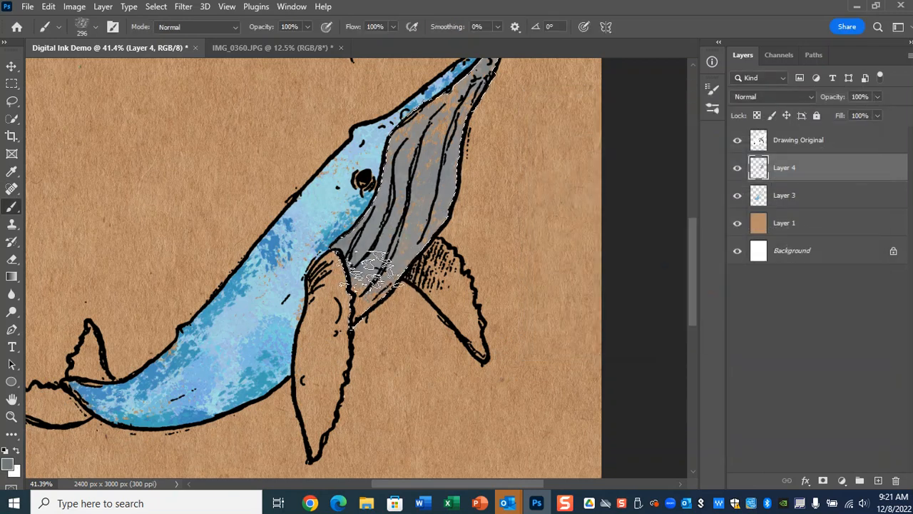
key(bracketleft)
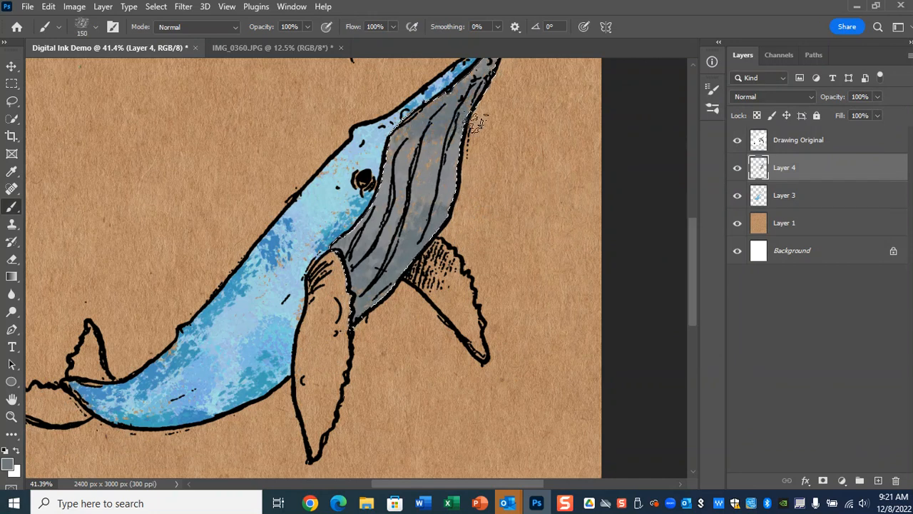
scroll(513, 139, up, 2)
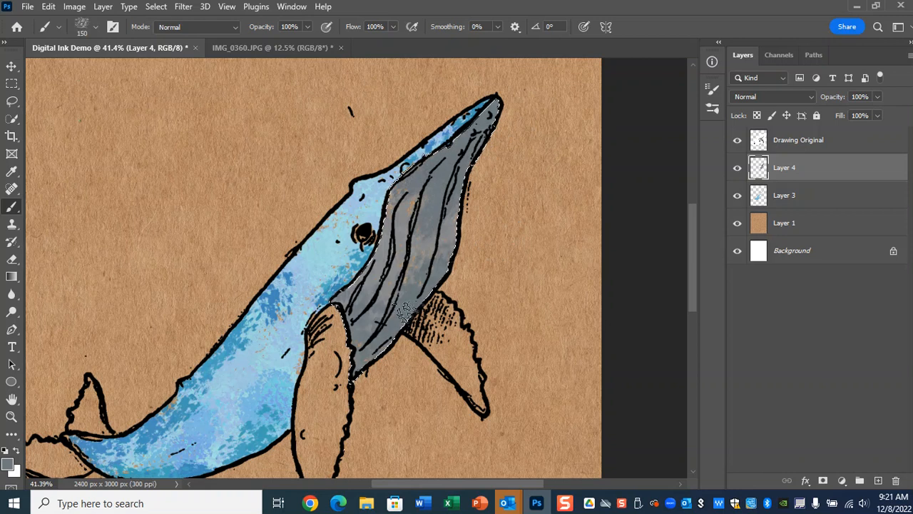
Step: Shade the lower throat with progressively darker grays, using foreground colors 515e63 and 4d5558
click(7, 467)
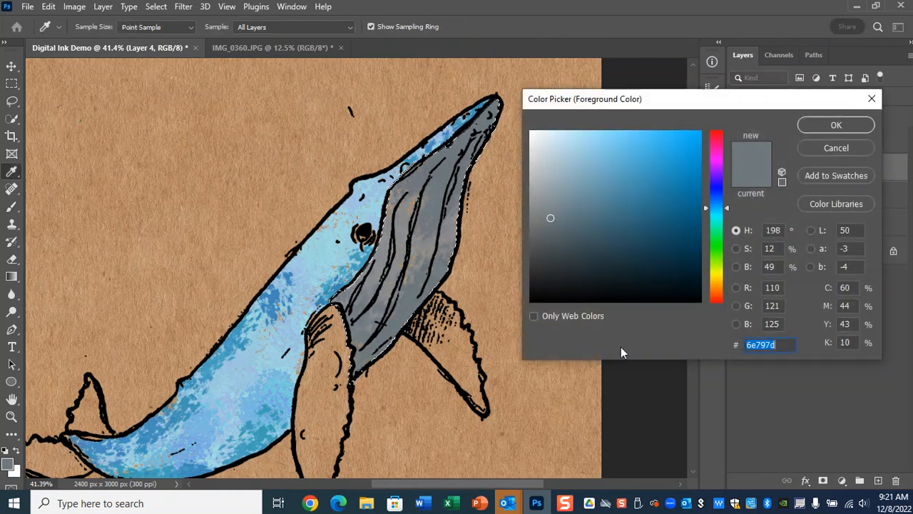
click(560, 239)
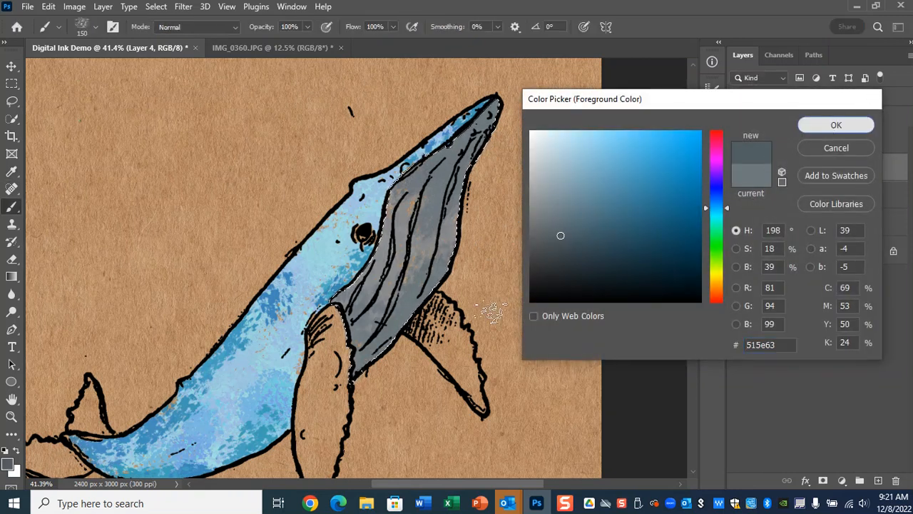
click(836, 125)
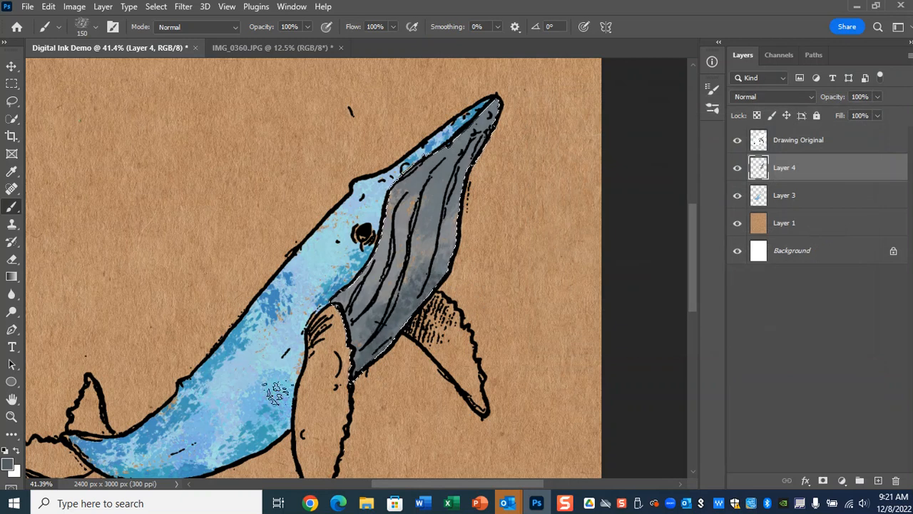
click(8, 464)
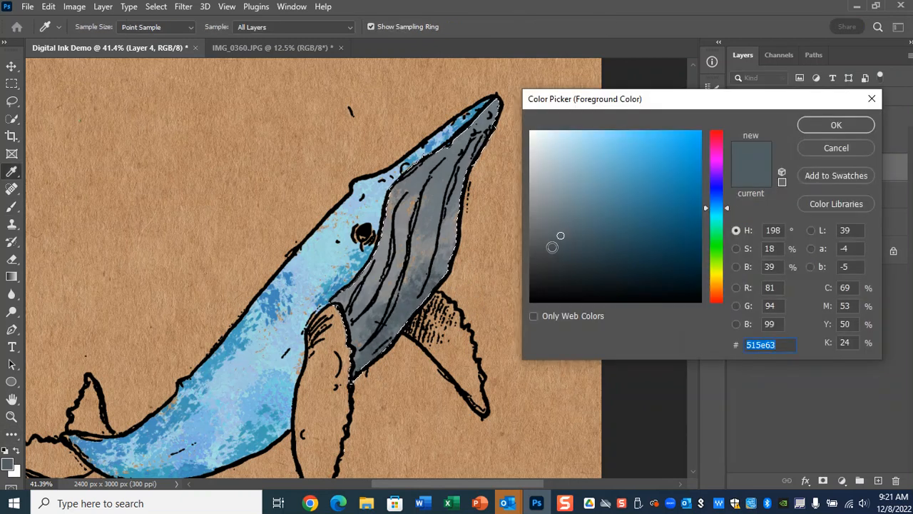
click(836, 125)
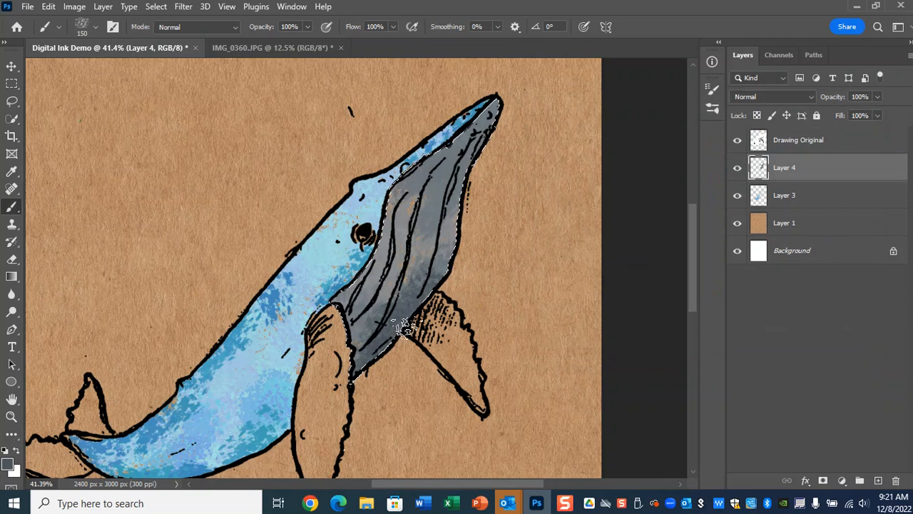
Step: Deselect the throat area and review the whole whale illustration
key(ctrl+d)
key(ctrl+minus)
key(ctrl+minus)
key(ctrl+minus)
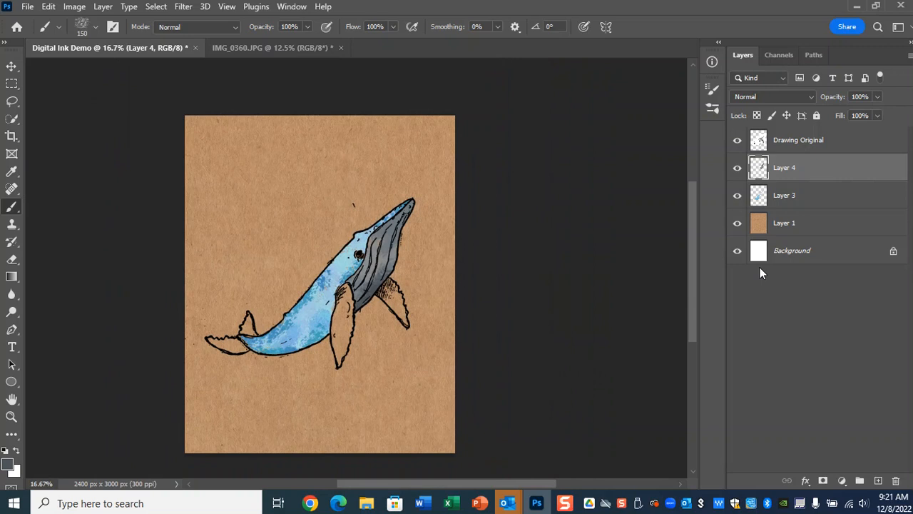
key(ctrl+plus)
key(ctrl+plus)
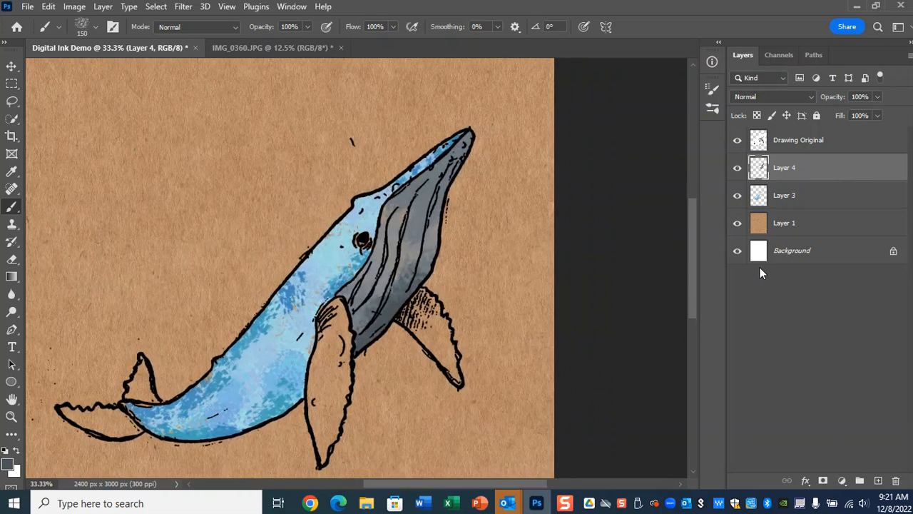
key(ctrl+plus)
key(ctrl+minus)
Step: Choose the Kyle's Spatter Brushes - Landscaper 1 brush from the spatter_brushes set and enlarge it to 400 px
click(96, 28)
mouse_move(294, 280)
mouse_down()
mouse_move(301, 198)
mouse_move(305, 230)
mouse_up()
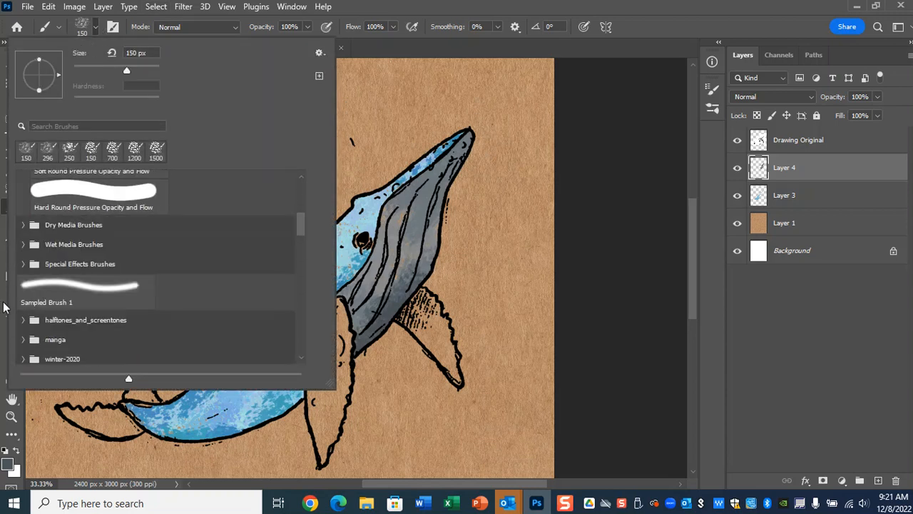
scroll(91, 318, down, 3)
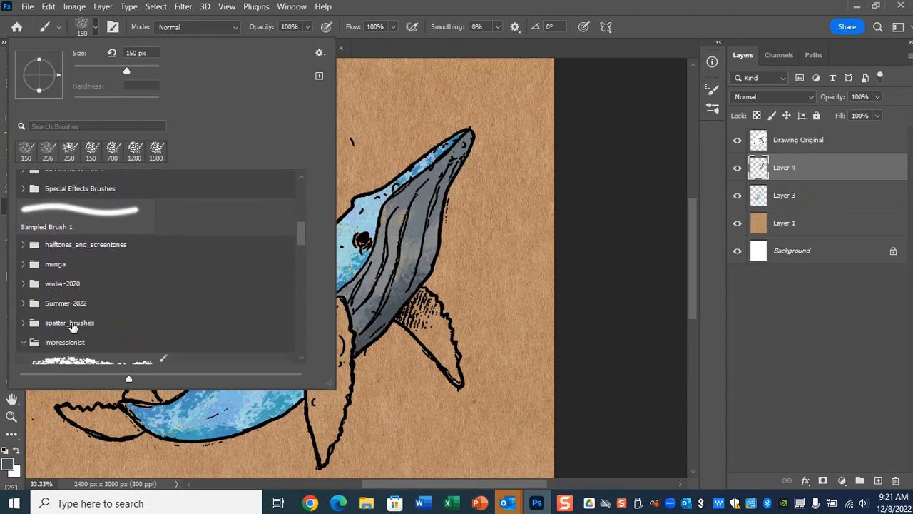
click(24, 322)
scroll(129, 328, down, 5)
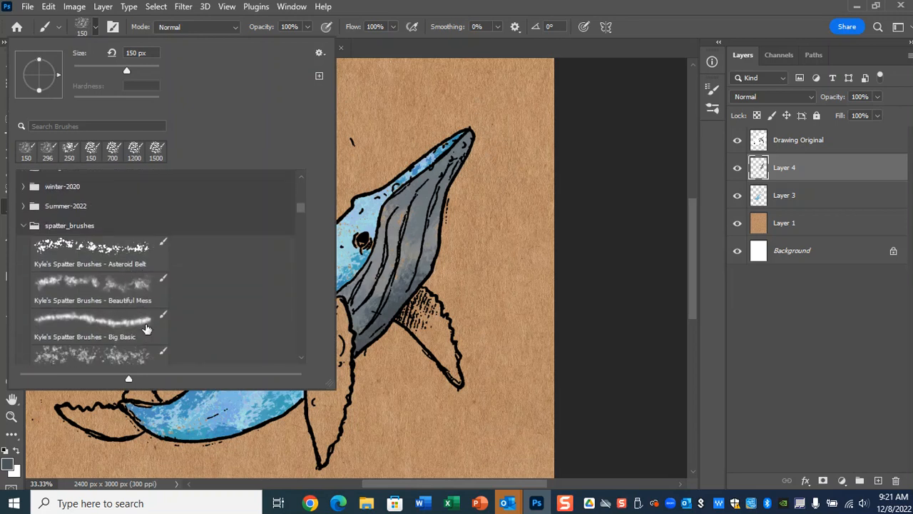
scroll(132, 315, down, 3)
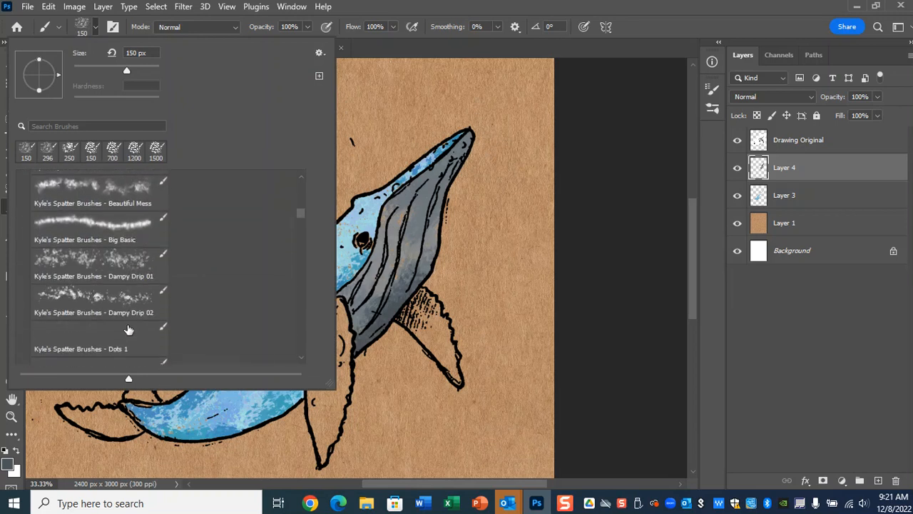
scroll(155, 351, down, 4)
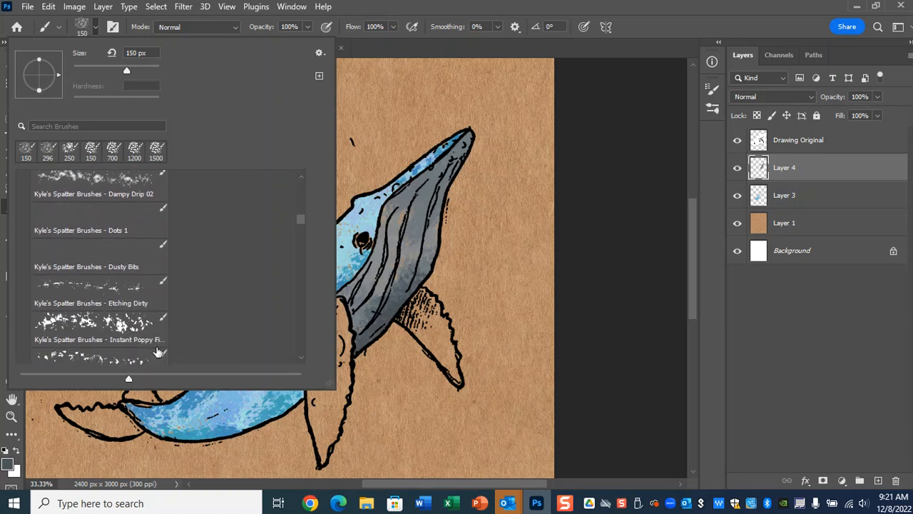
scroll(160, 350, down, 4)
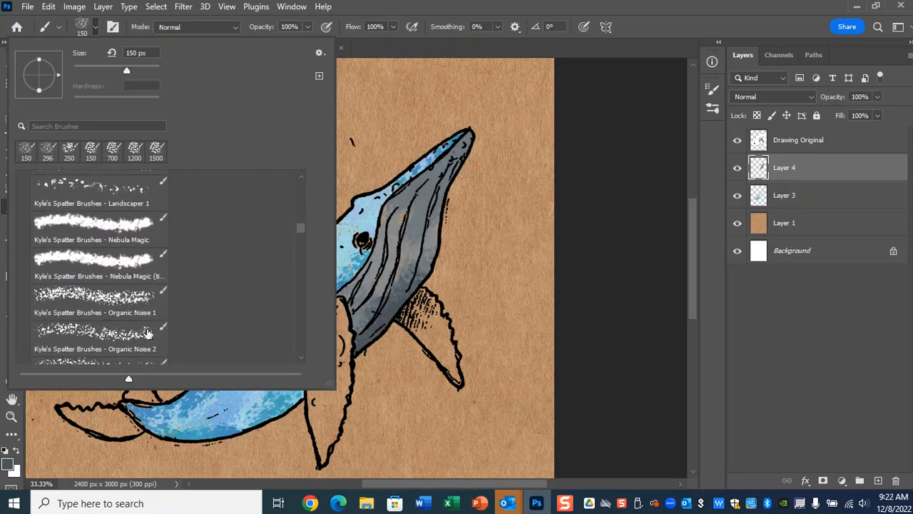
scroll(146, 331, down, 1)
scroll(157, 342, up, 7)
click(132, 309)
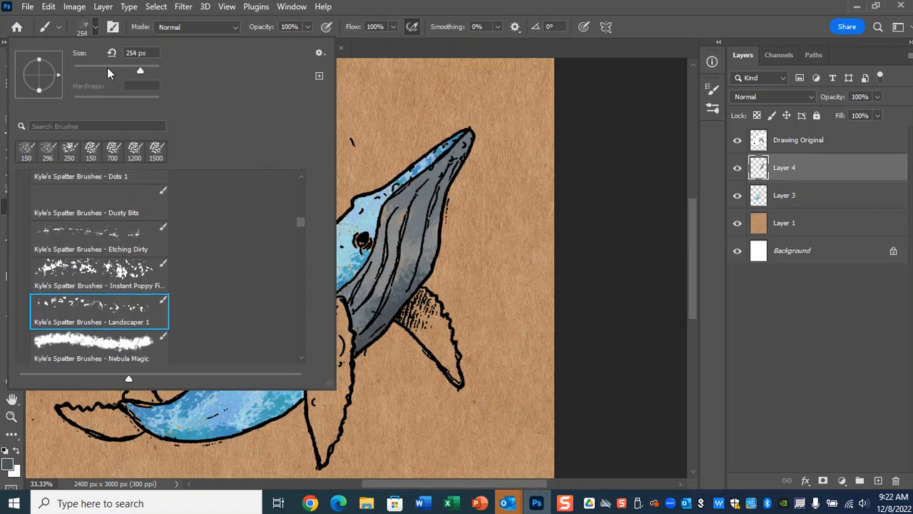
click(95, 28)
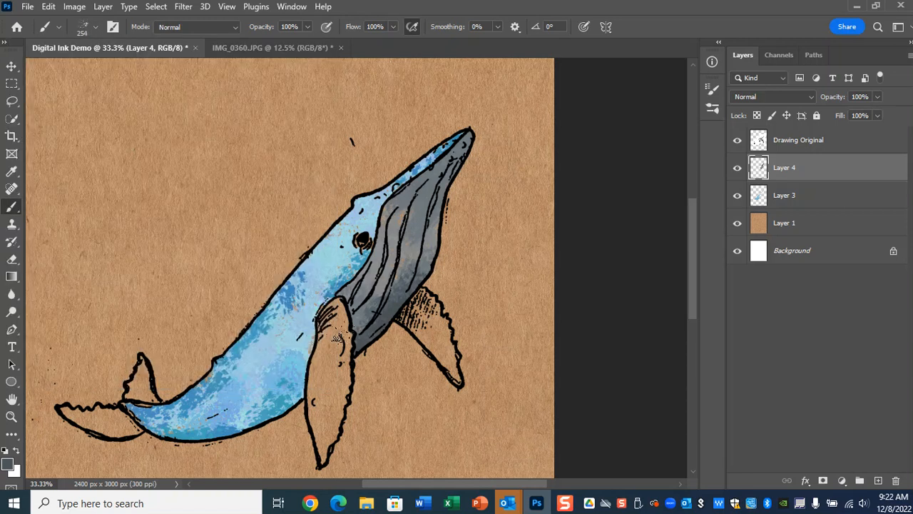
key(bracketright)
click(379, 338)
click(428, 365)
key(ctrl+z)
key(ctrl+z)
Step: Add a layer above the throat paint and spatter dark gray below the throat at 400 px and along its outer edge at 300 px
click(877, 480)
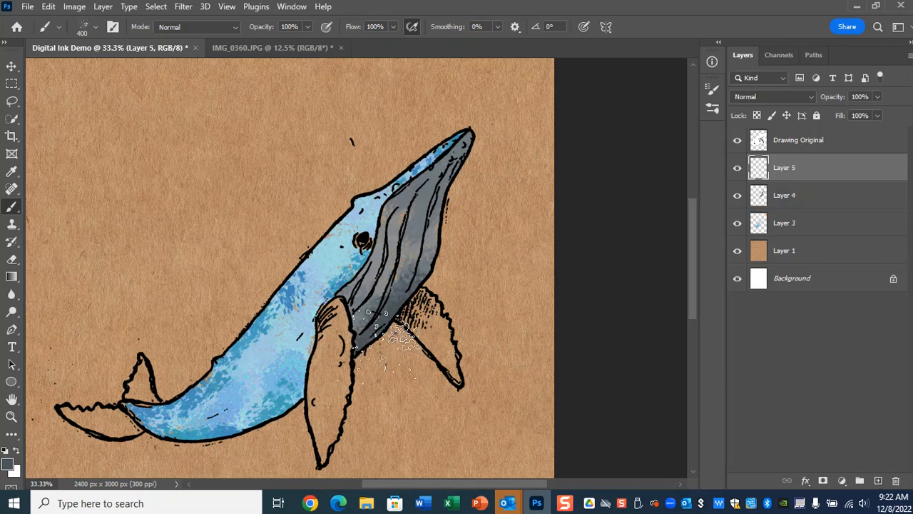
click(366, 354)
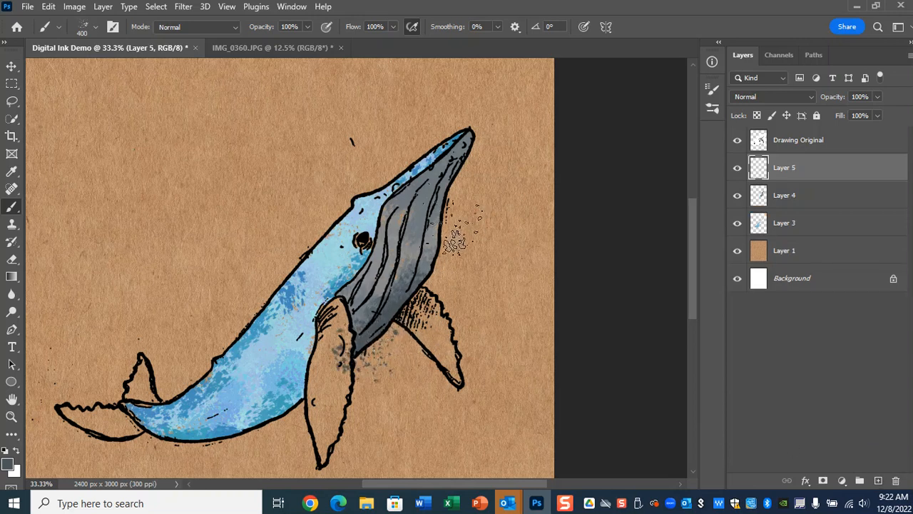
key(bracketleft)
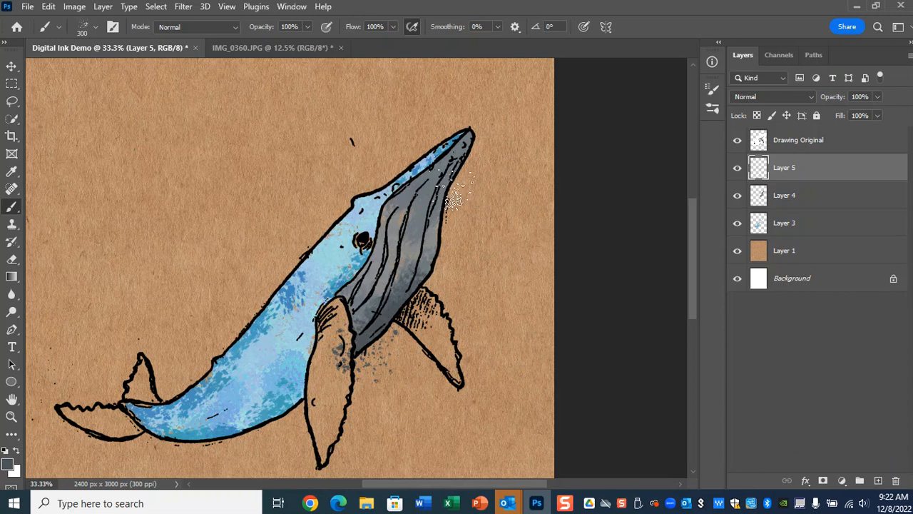
click(449, 221)
Step: Add a layer above Layer 3 and spatter light blue sampled from the whale's body outside the back of its head
click(861, 224)
click(882, 481)
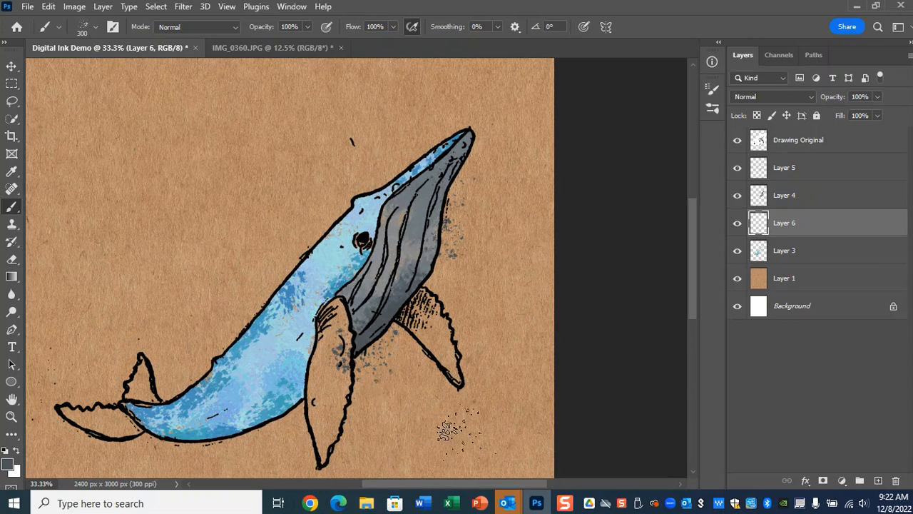
click(8, 465)
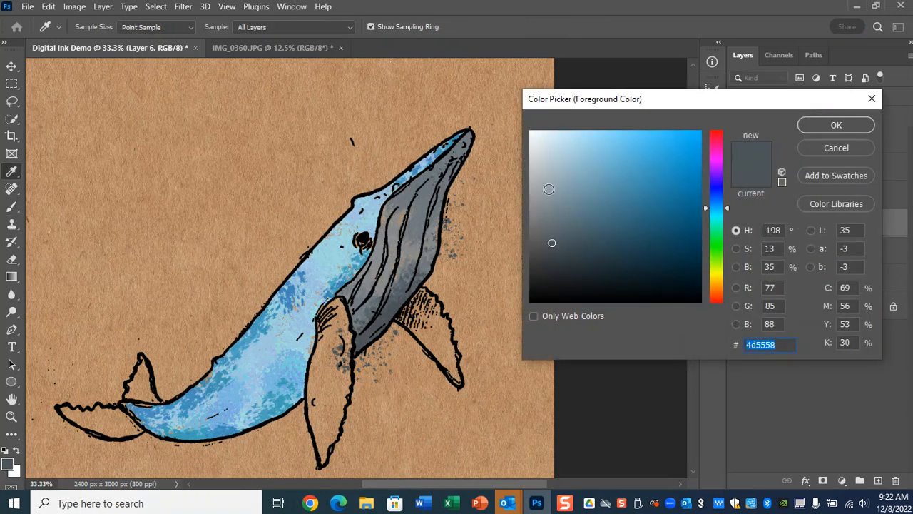
click(318, 260)
click(866, 126)
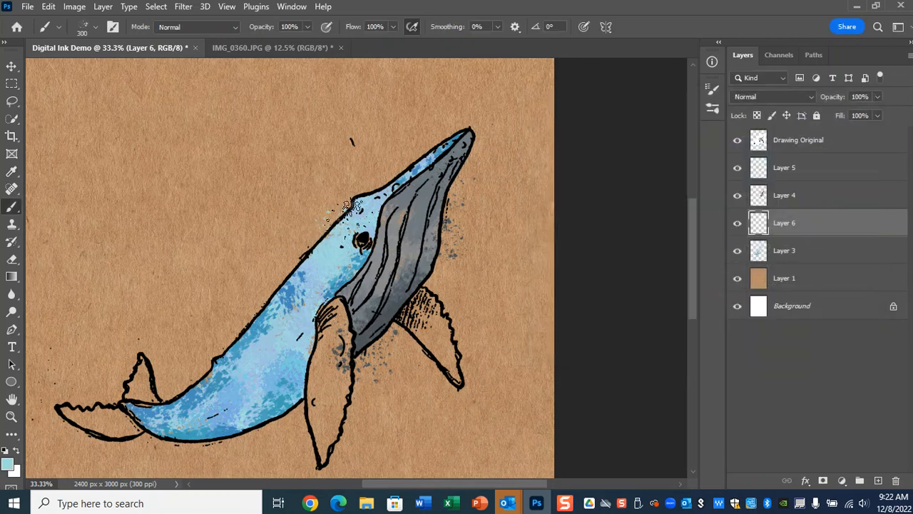
Step: Try spattering light blue beside the whale's head on the Drawing Original layer
click(837, 143)
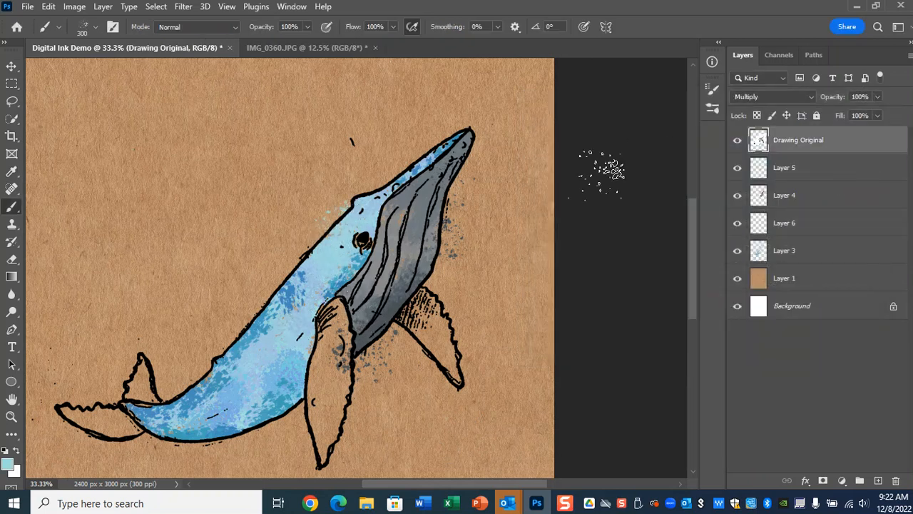
drag(349, 227, 344, 234)
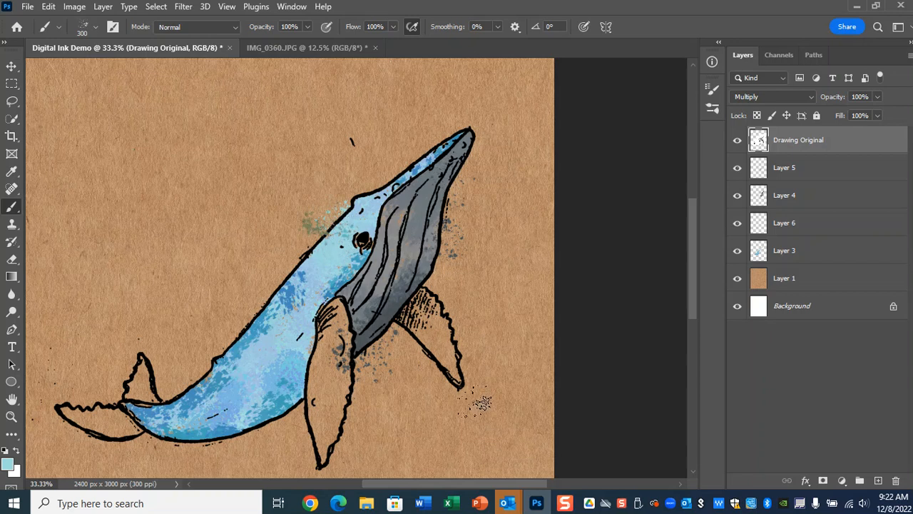
key(ctrl+z)
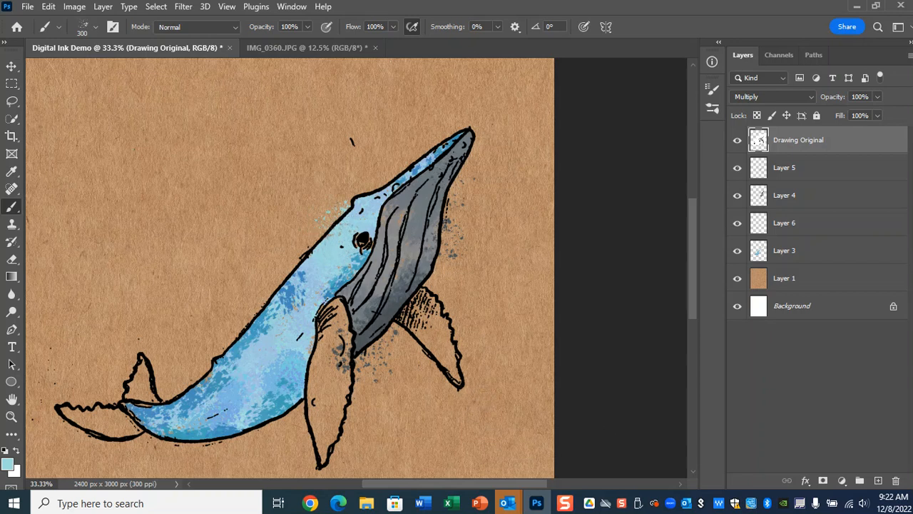